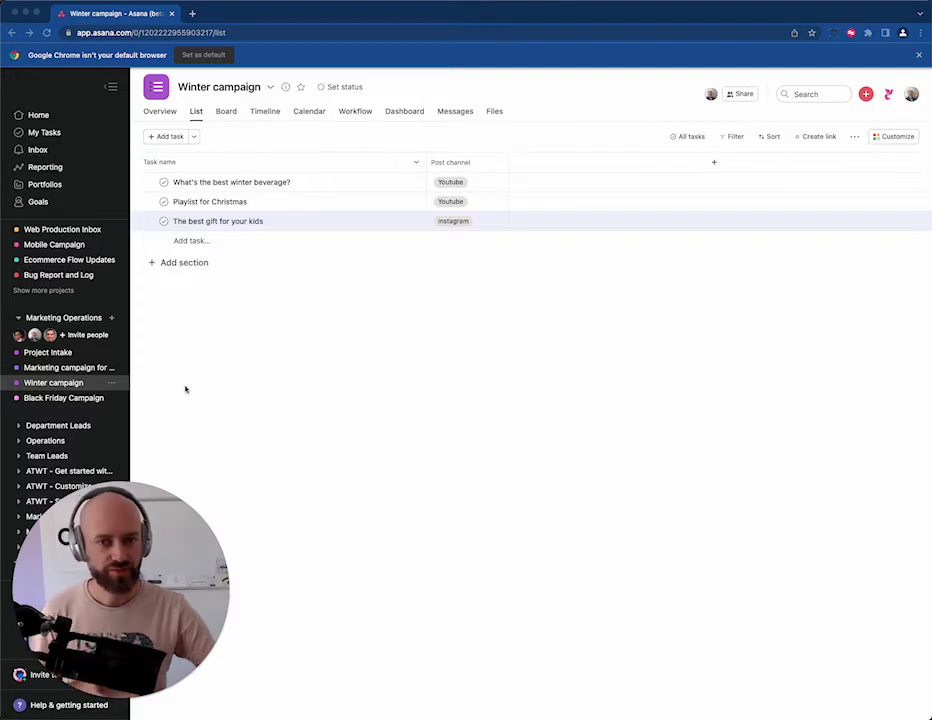
Step: Check the field type and options of the Post channel custom field in the Winter campaign project, leaving its settings as they are
left_click(33, 387)
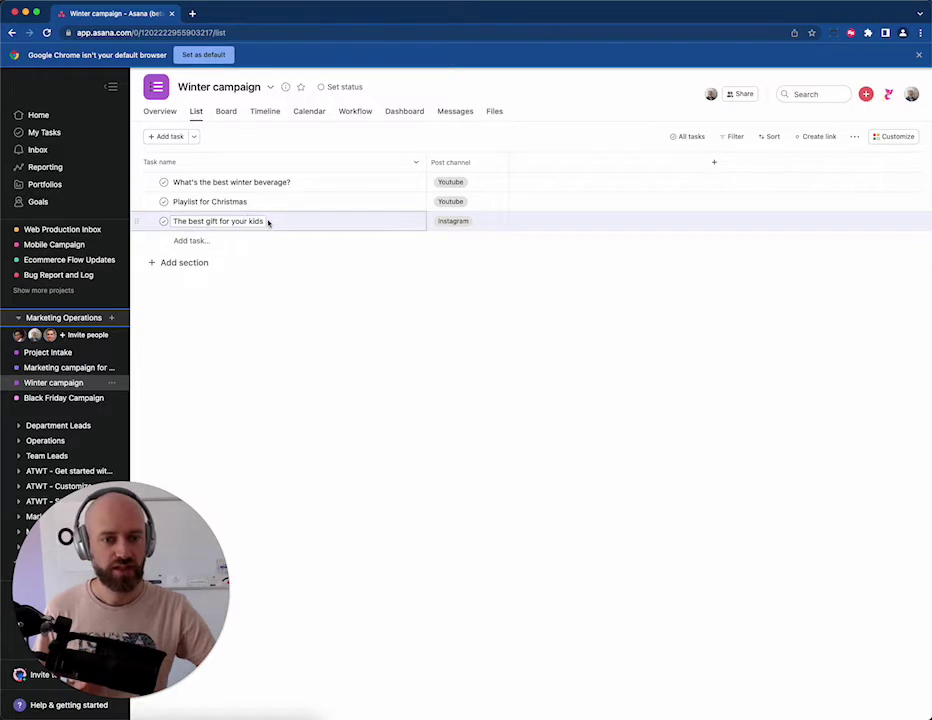
left_click(479, 184)
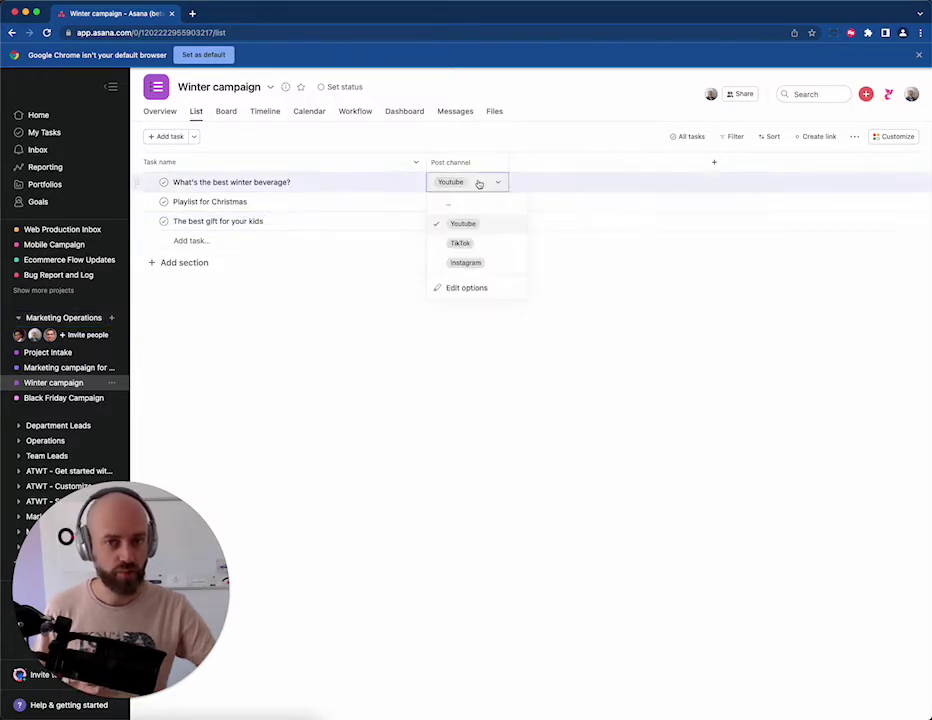
left_click(477, 289)
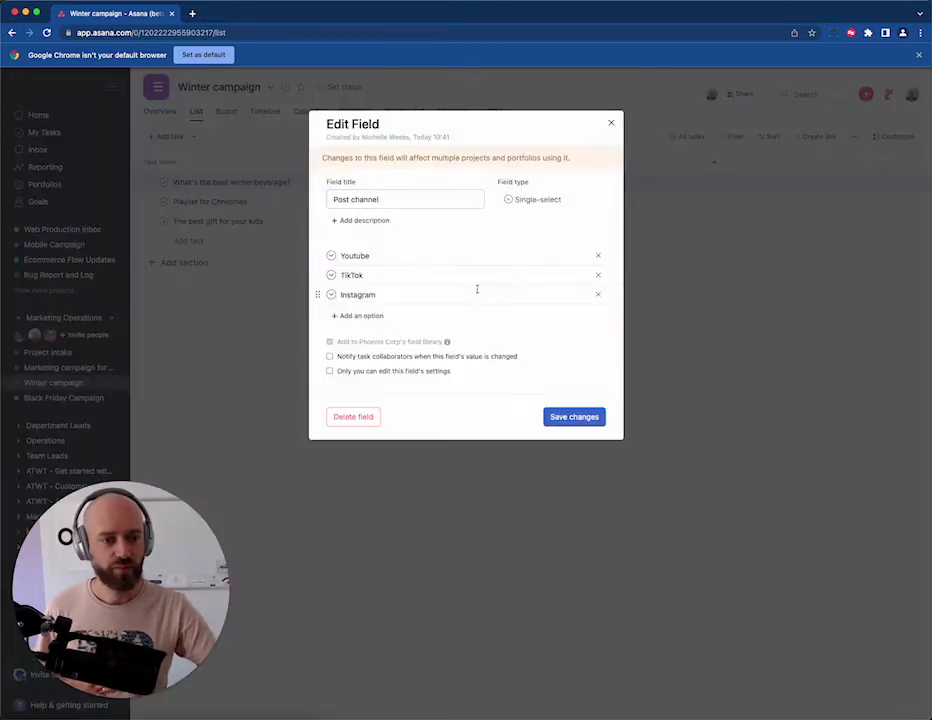
left_click_drag(507, 199, 561, 199)
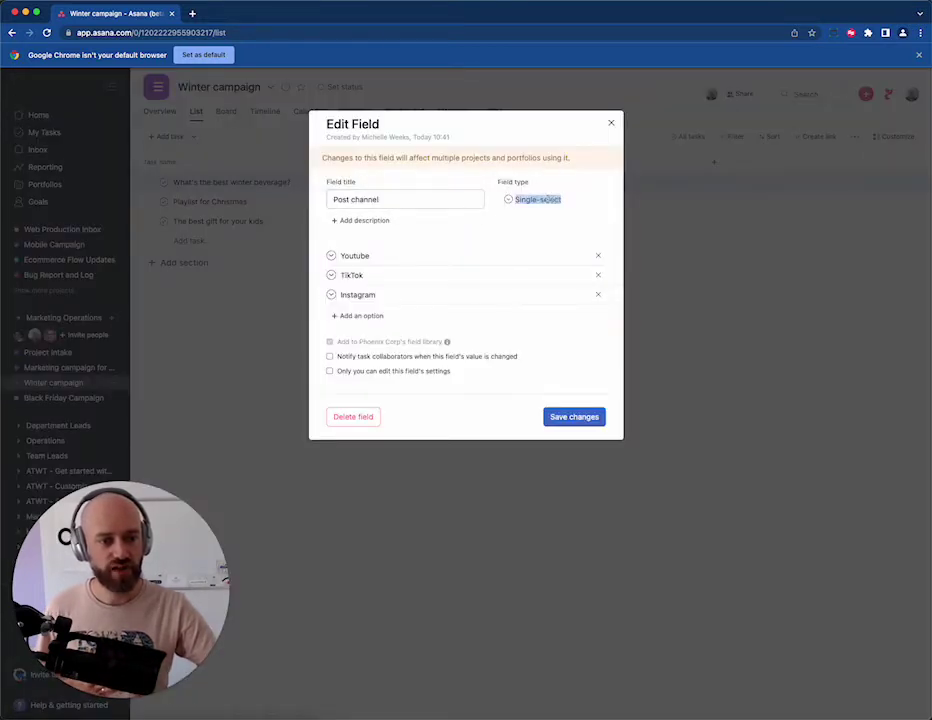
left_click(612, 123)
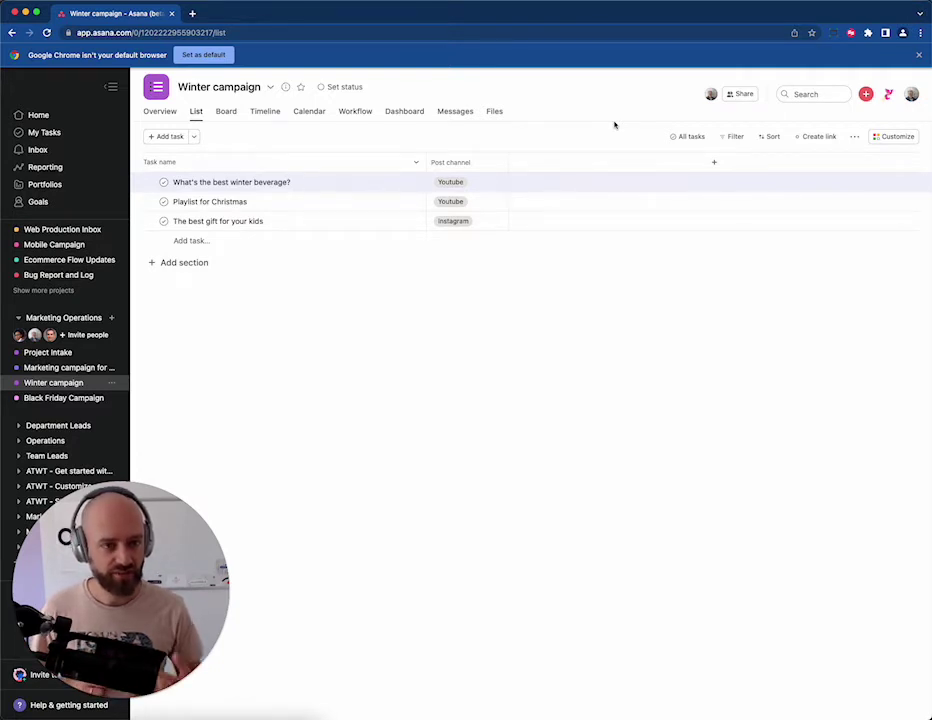
Step: Run an advanced search for tasks whose Post channel custom field has any value, and sort the results by project
left_click(809, 97)
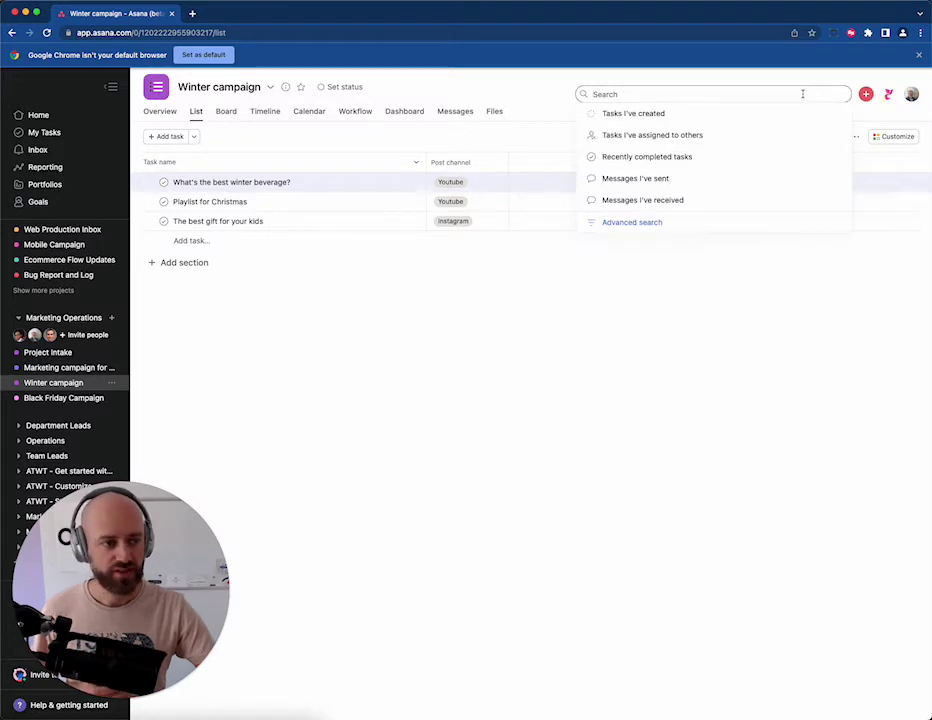
left_click(673, 223)
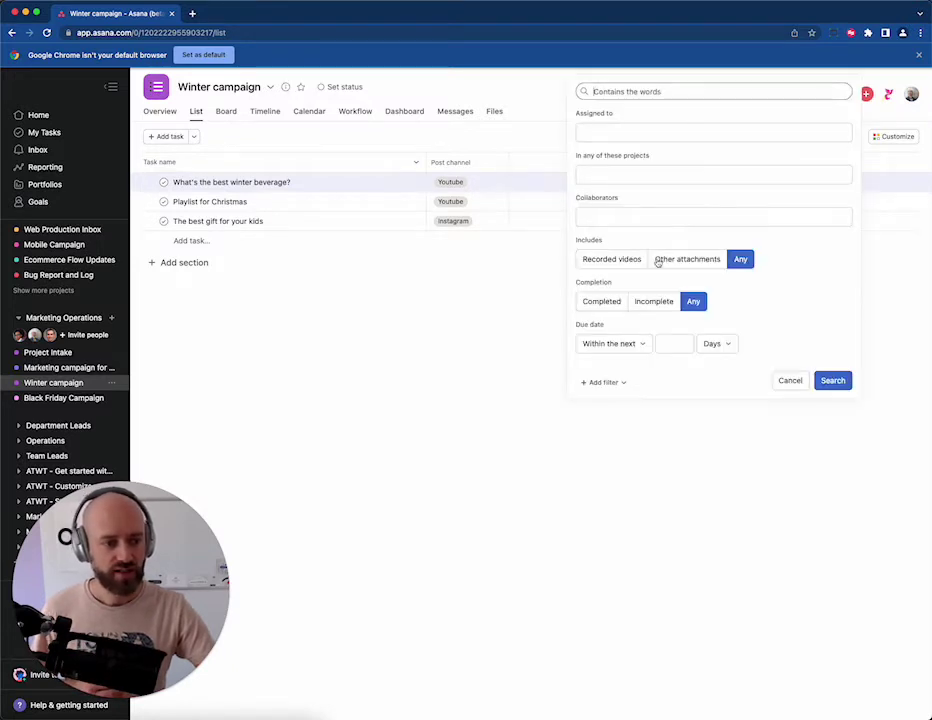
left_click(603, 382)
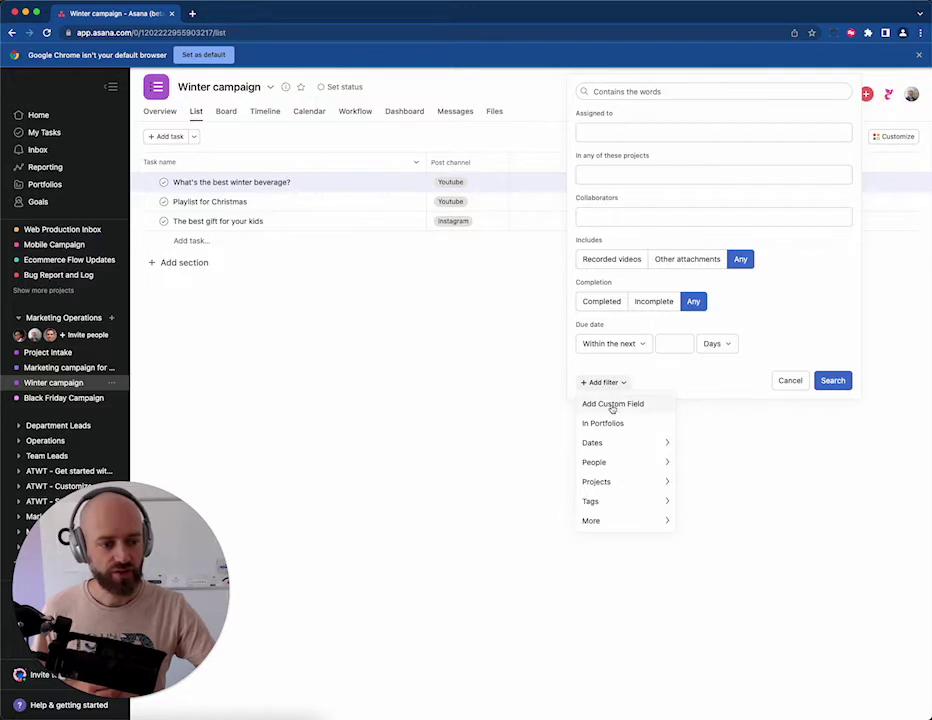
left_click(612, 405)
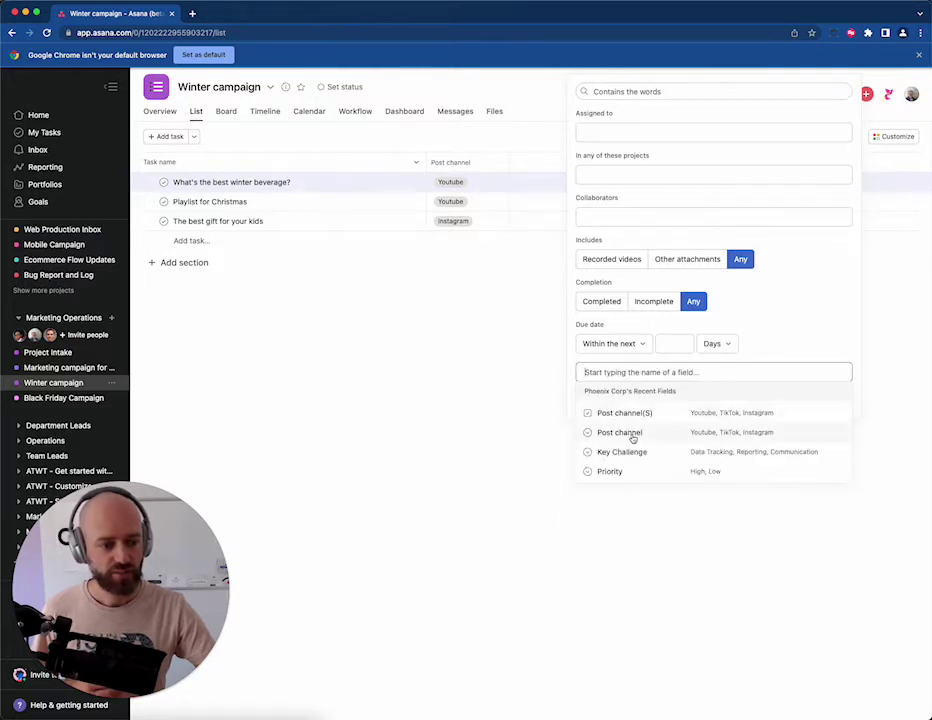
left_click(643, 433)
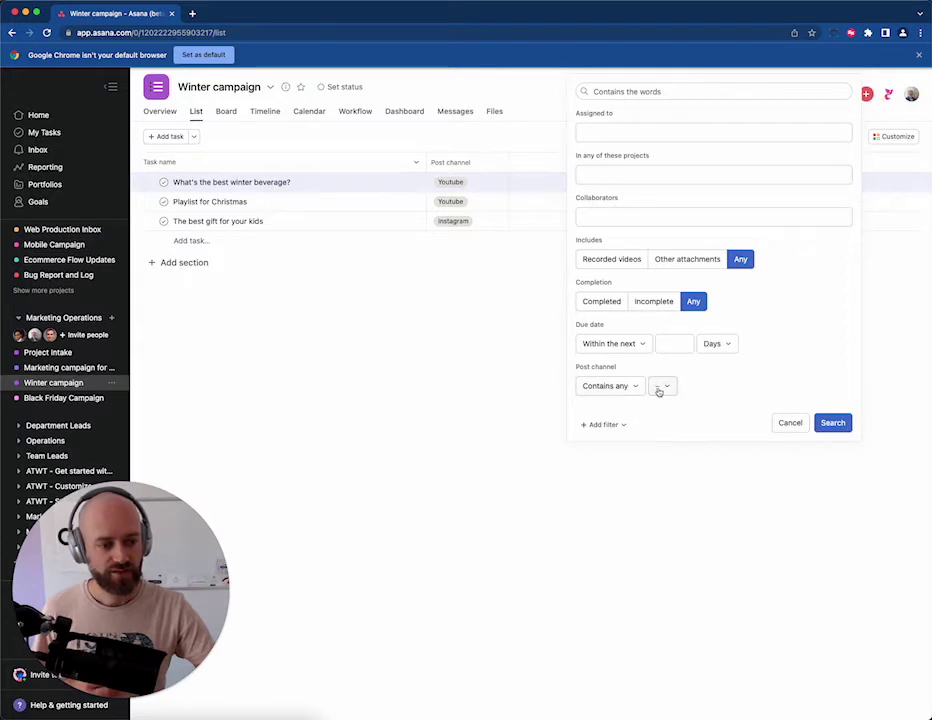
left_click(660, 389)
left_click(630, 389)
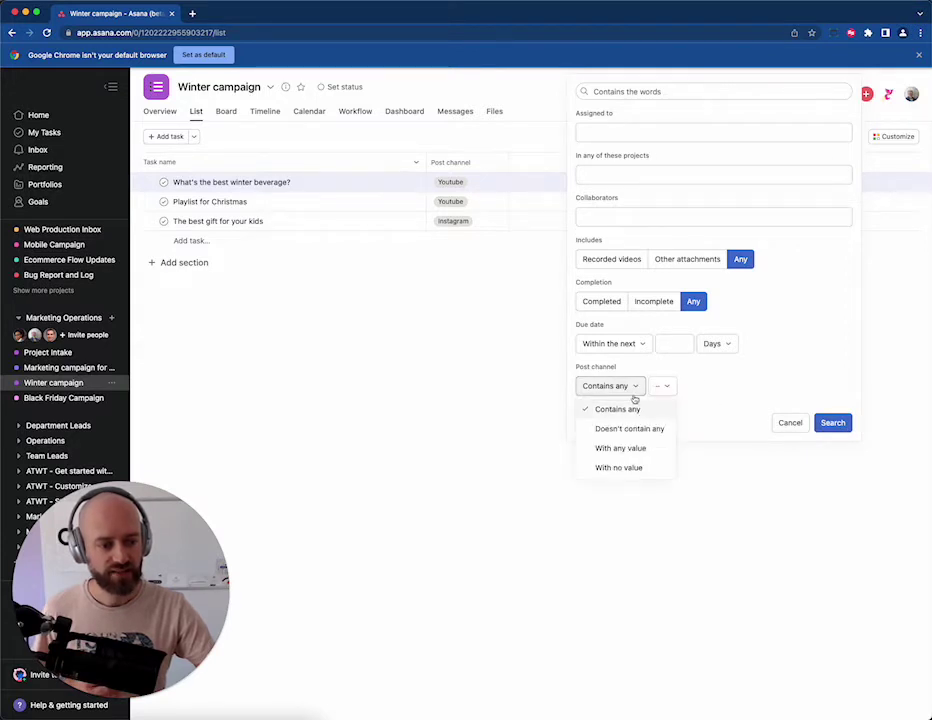
left_click(627, 447)
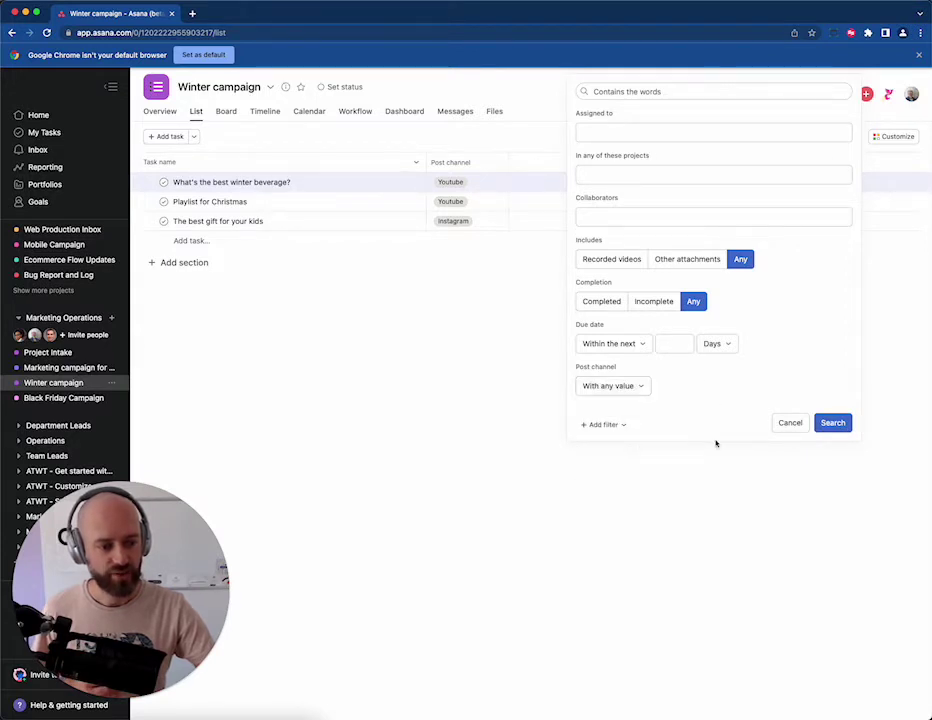
left_click(831, 423)
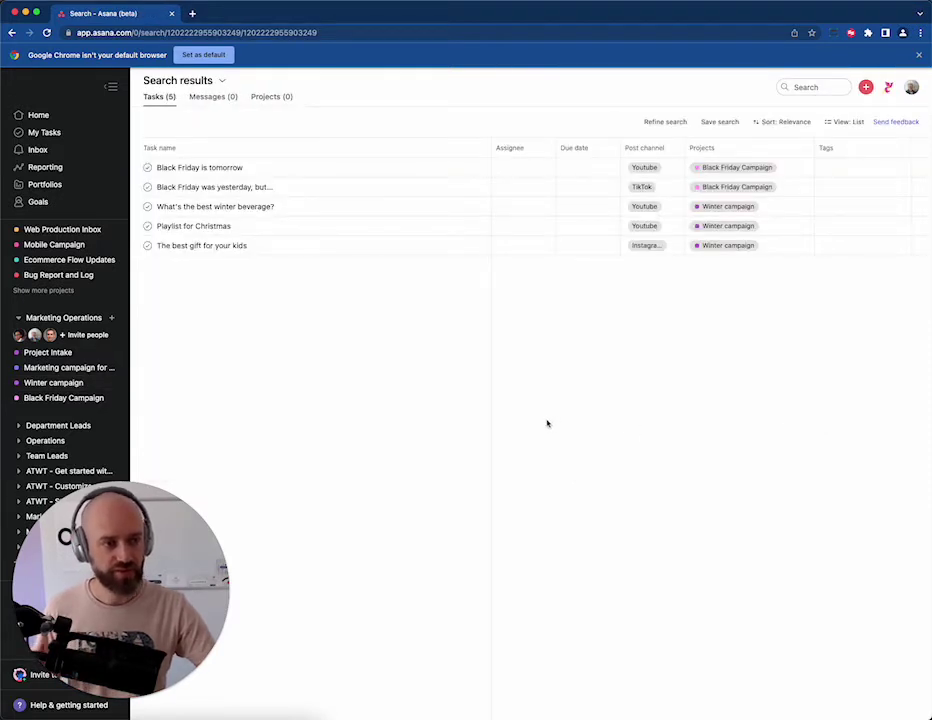
left_click(788, 122)
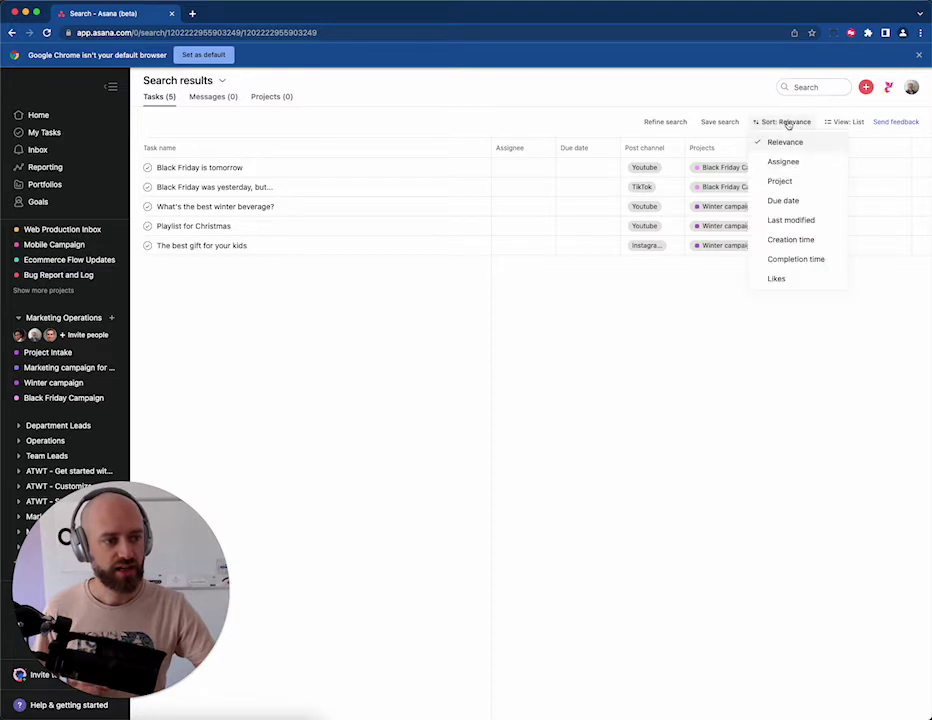
left_click(800, 184)
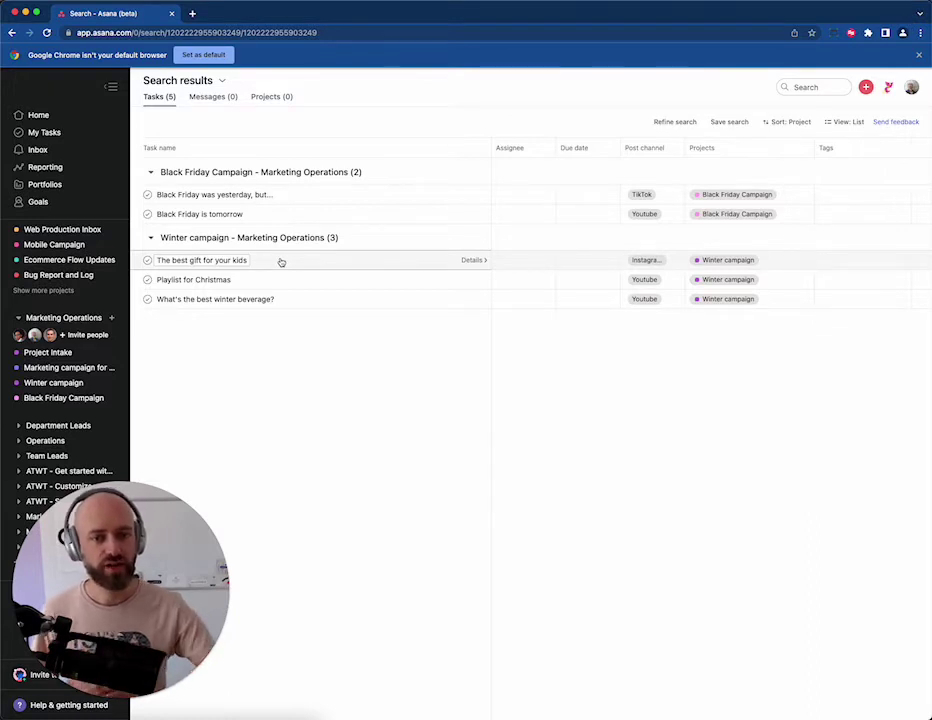
Step: Open the Black Friday Campaign project from the results and add the existing library field Post channel(S) to it
left_click(737, 198)
left_click(734, 194)
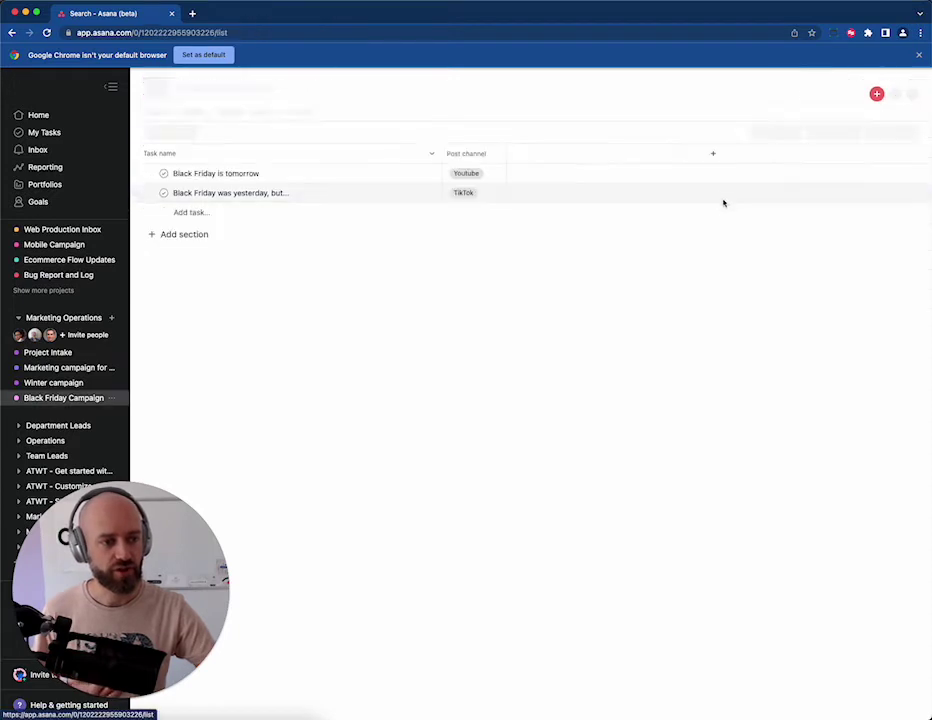
left_click(885, 140)
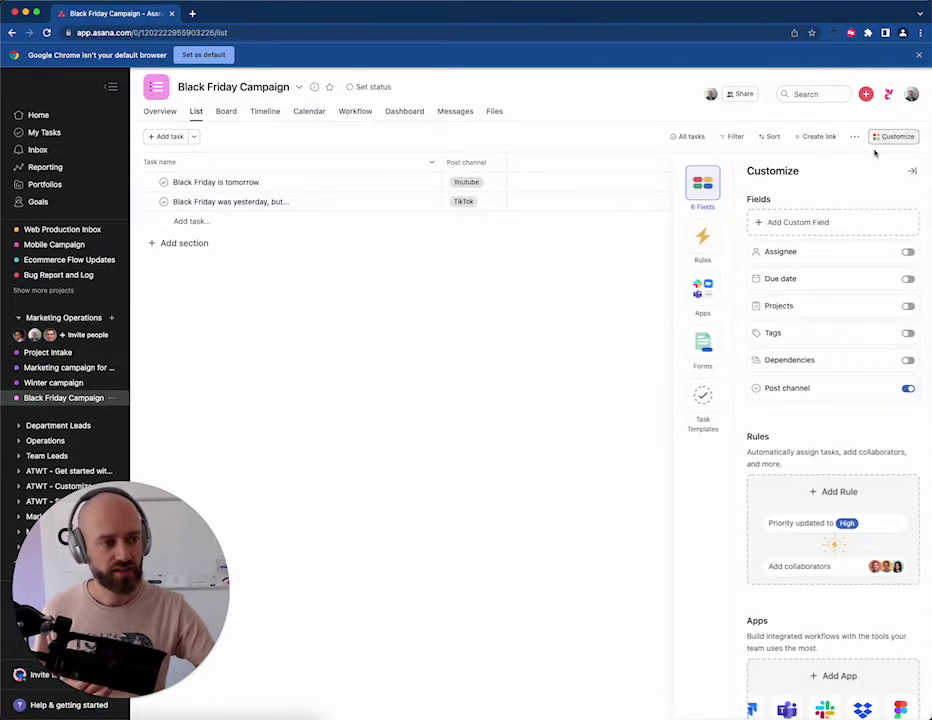
left_click(798, 229)
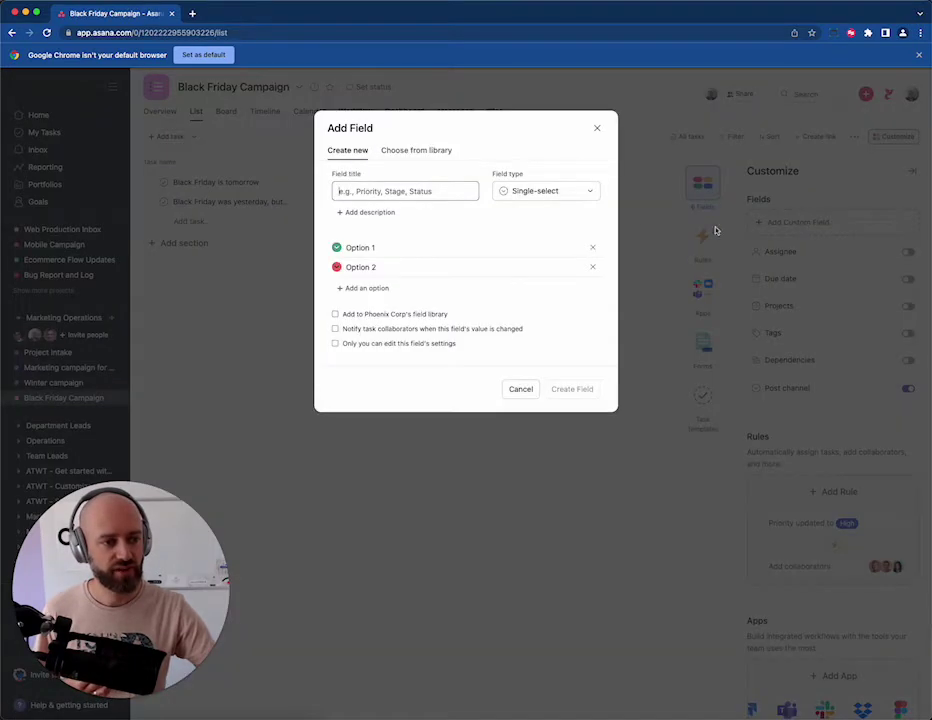
left_click(420, 150)
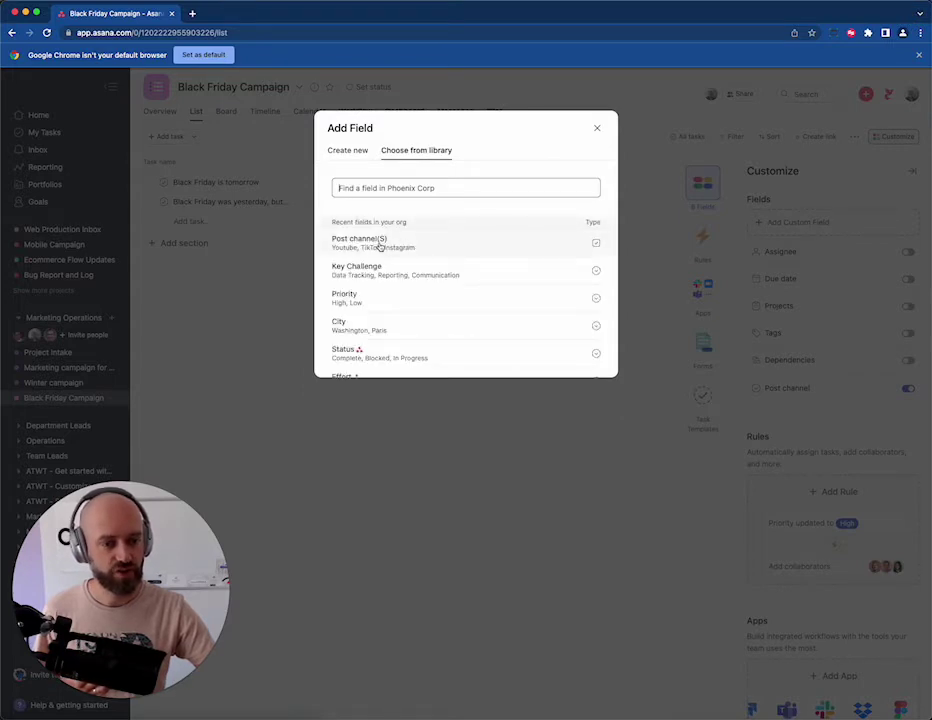
left_click(459, 250)
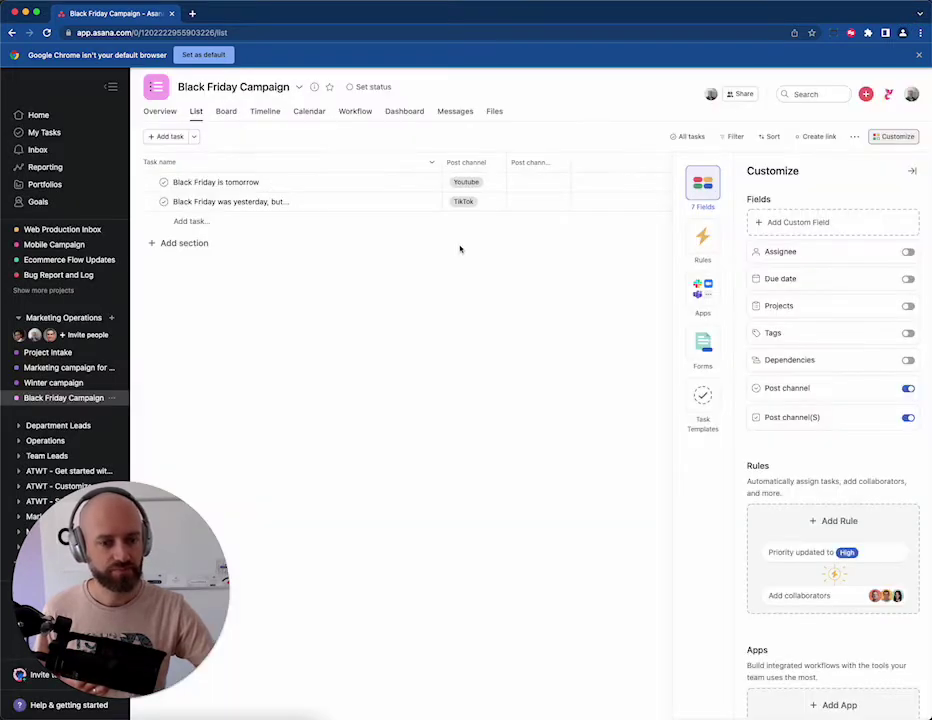
Step: Add the library field Post channel(S) to the Winter campaign project and widen its column to fit the full title
left_click(54, 383)
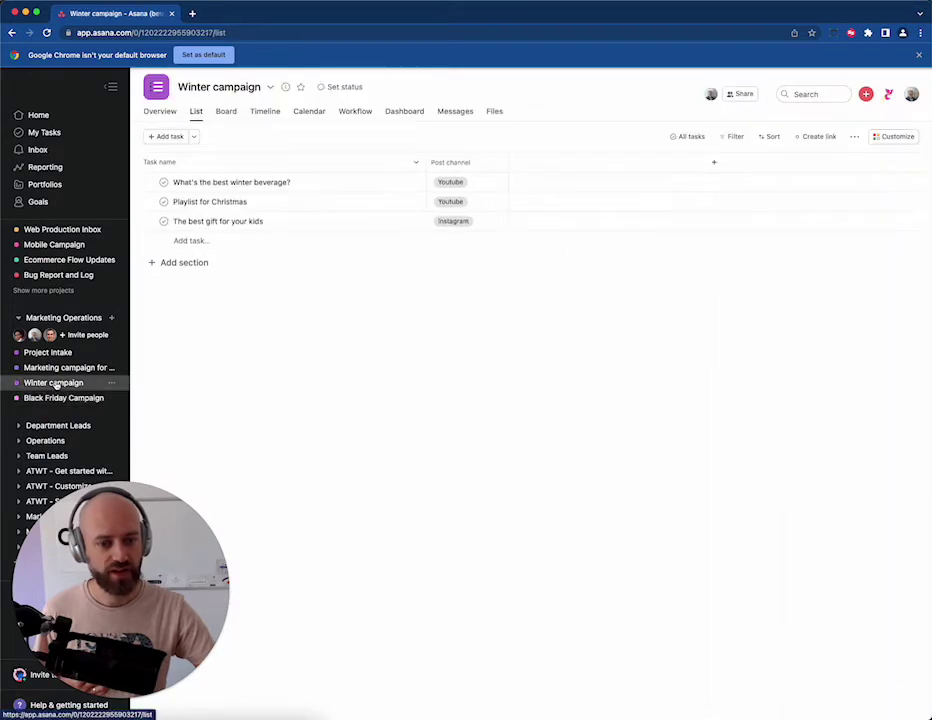
left_click(897, 136)
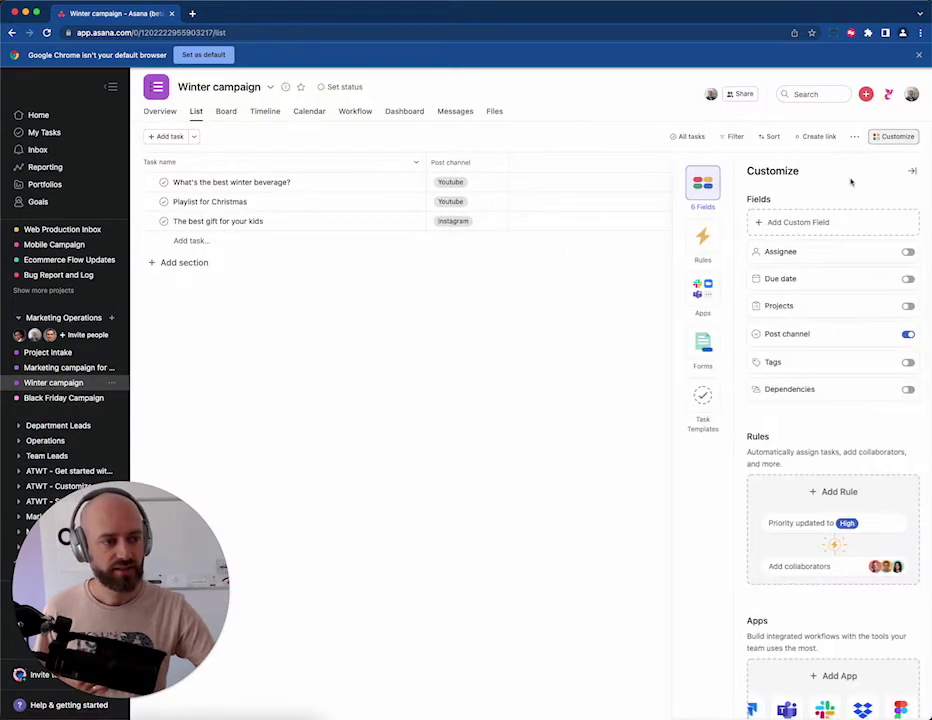
left_click(815, 222)
left_click(421, 152)
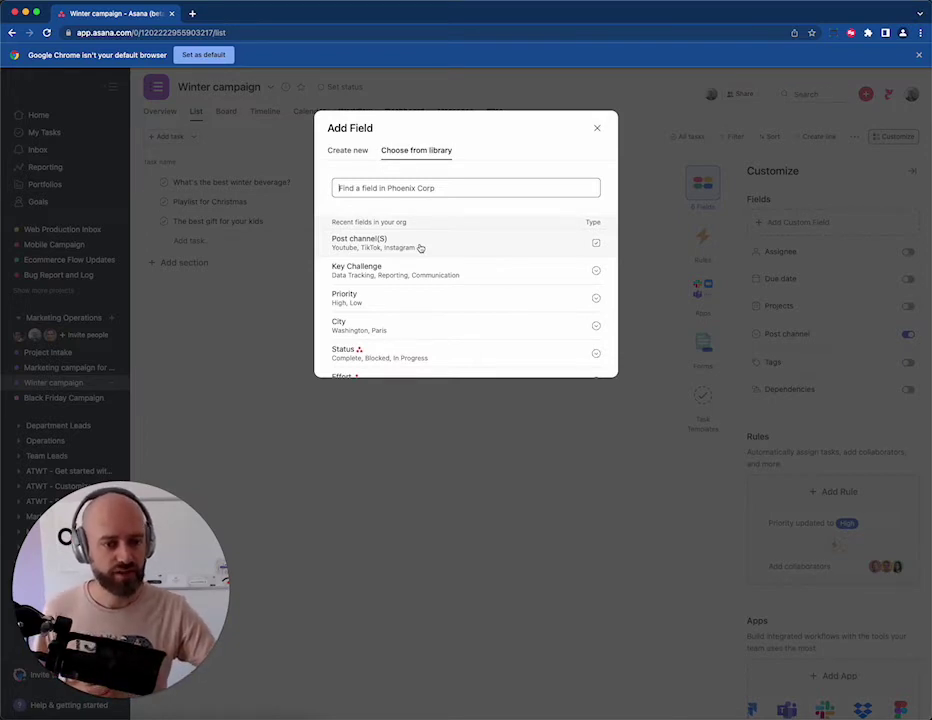
left_click(420, 248)
left_click(912, 171)
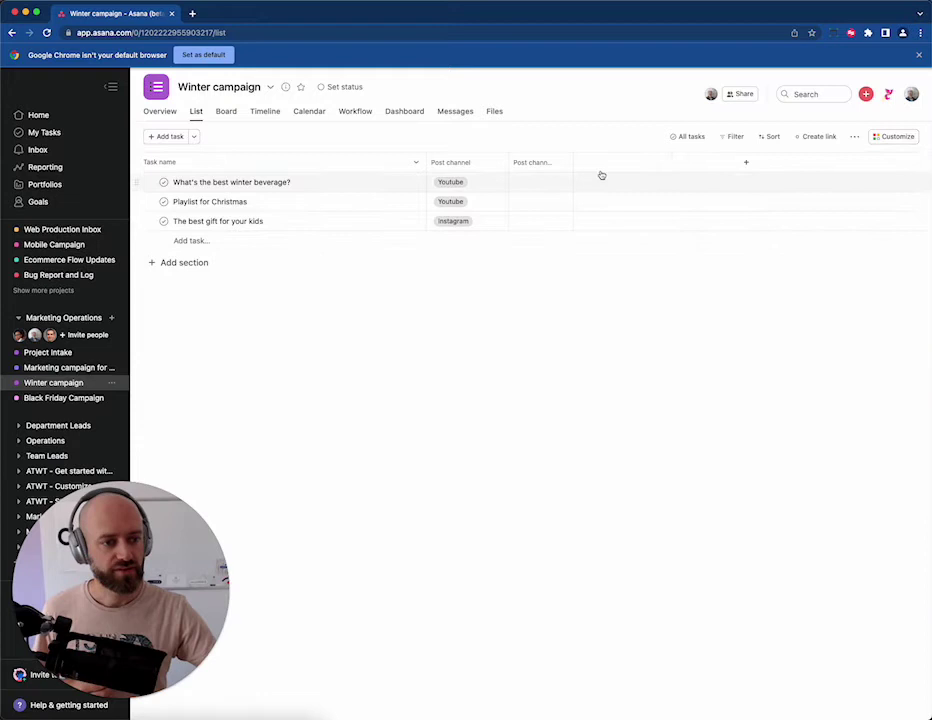
left_click_drag(574, 162, 620, 162)
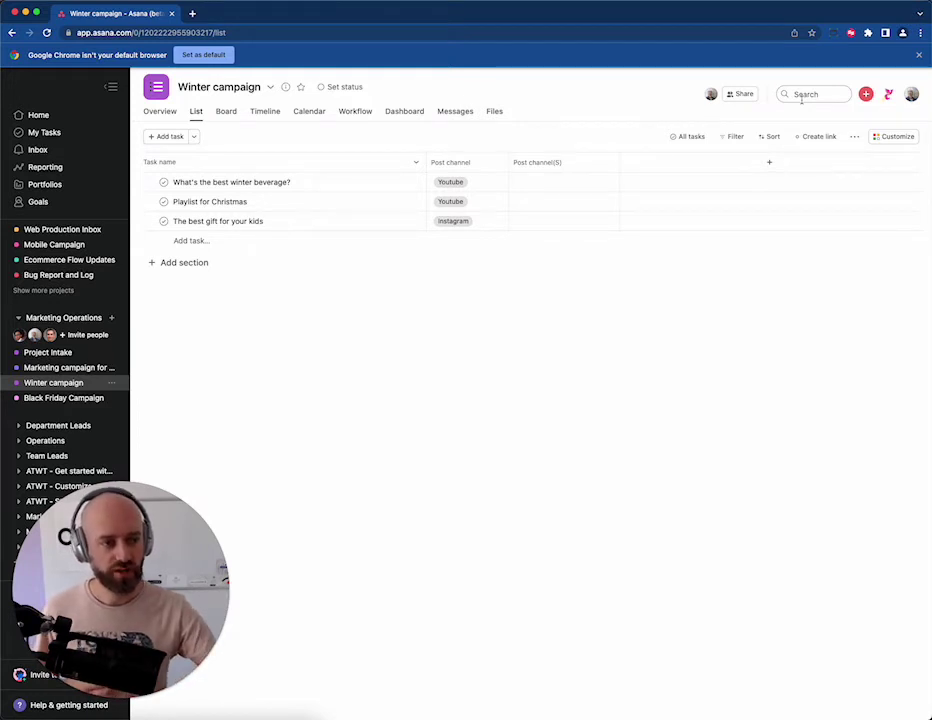
Step: Run a new advanced search filtered on the Post channel custom field with any value
left_click(801, 95)
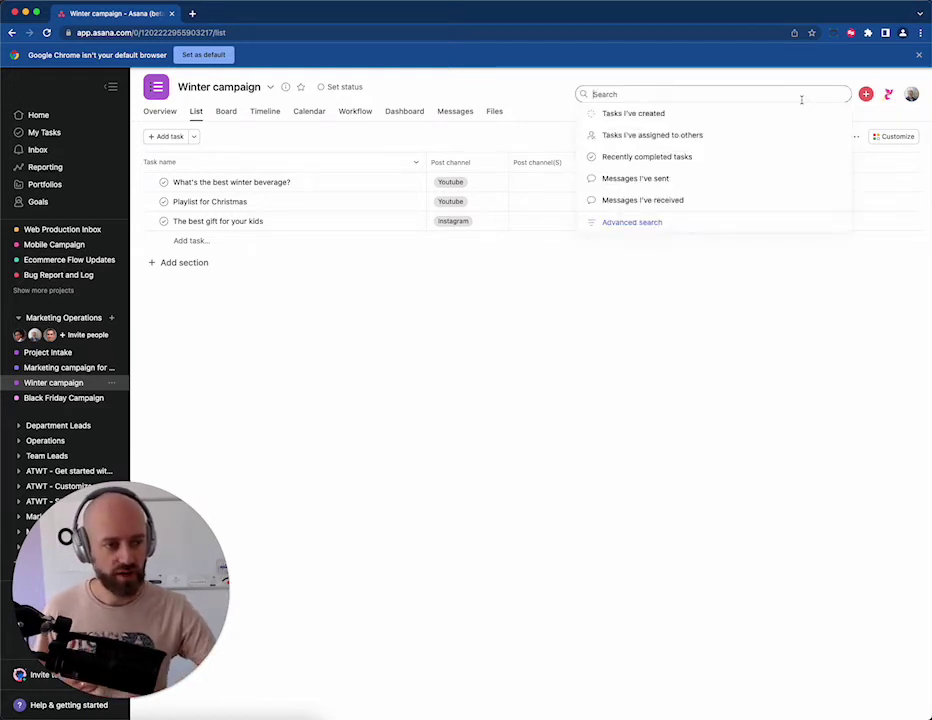
left_click(691, 224)
left_click(617, 382)
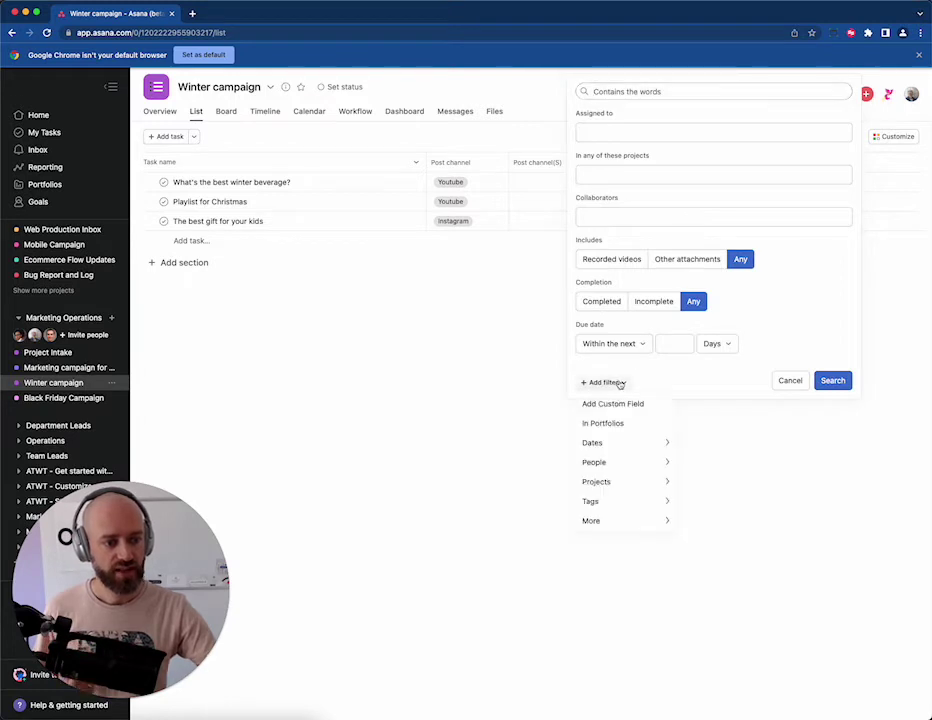
left_click(620, 403)
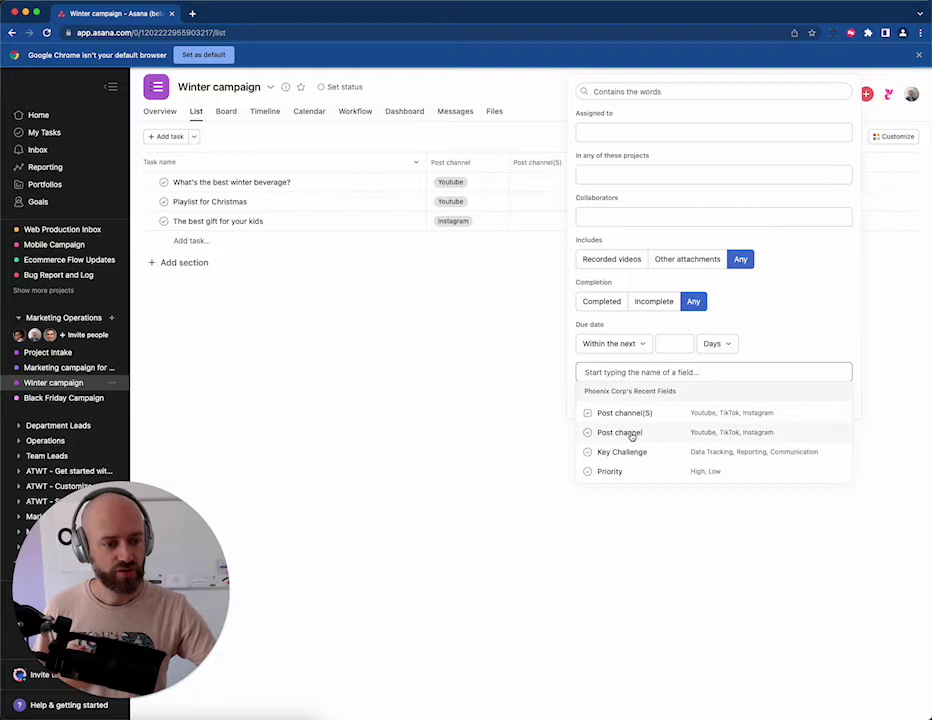
left_click(634, 434)
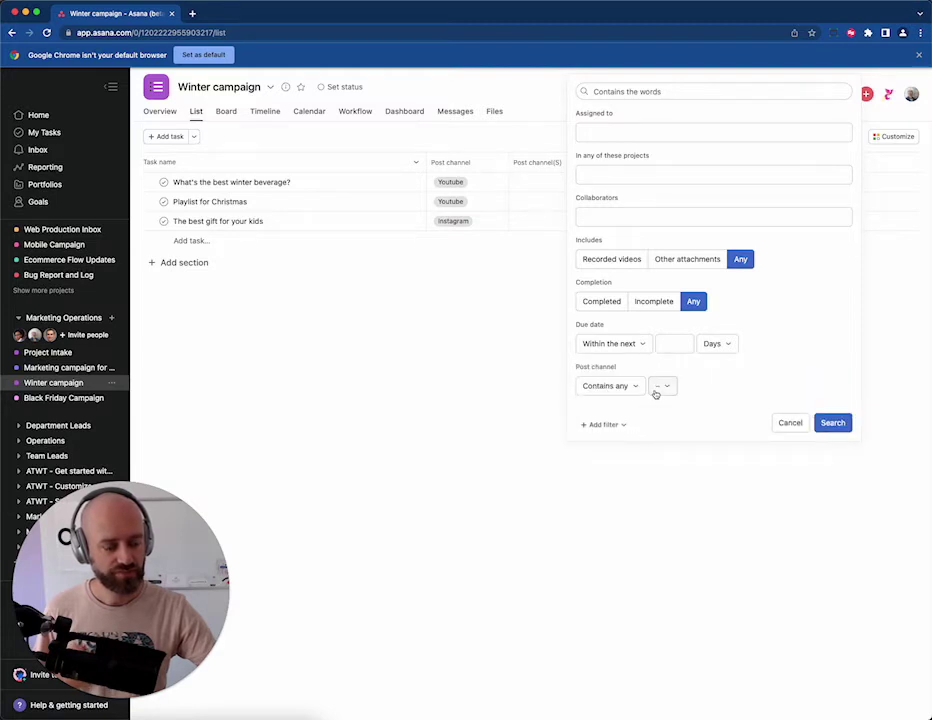
left_click(634, 386)
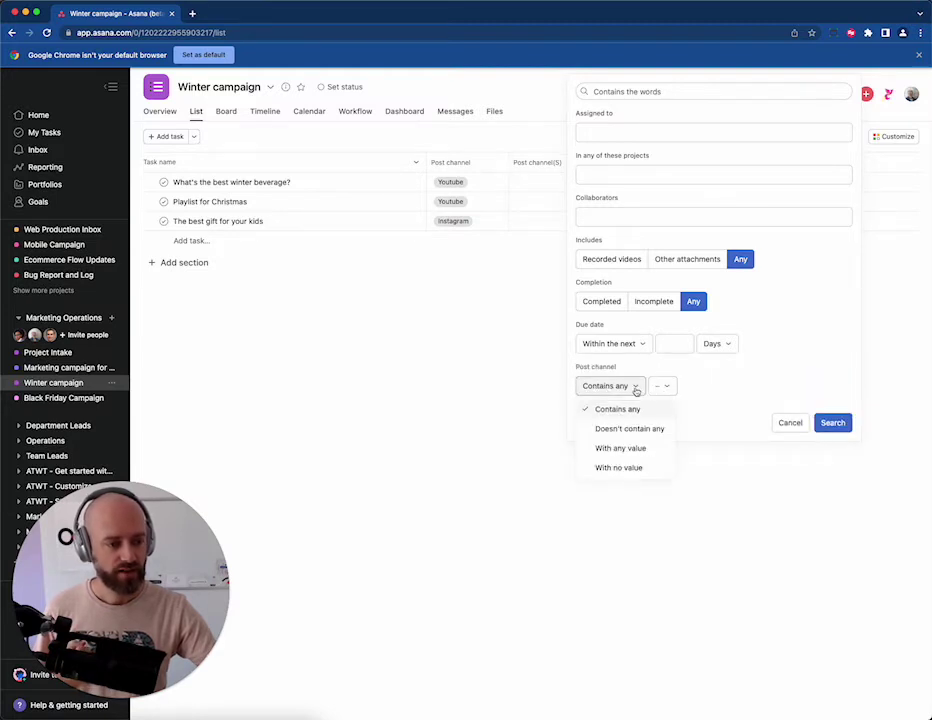
left_click(631, 450)
left_click(832, 422)
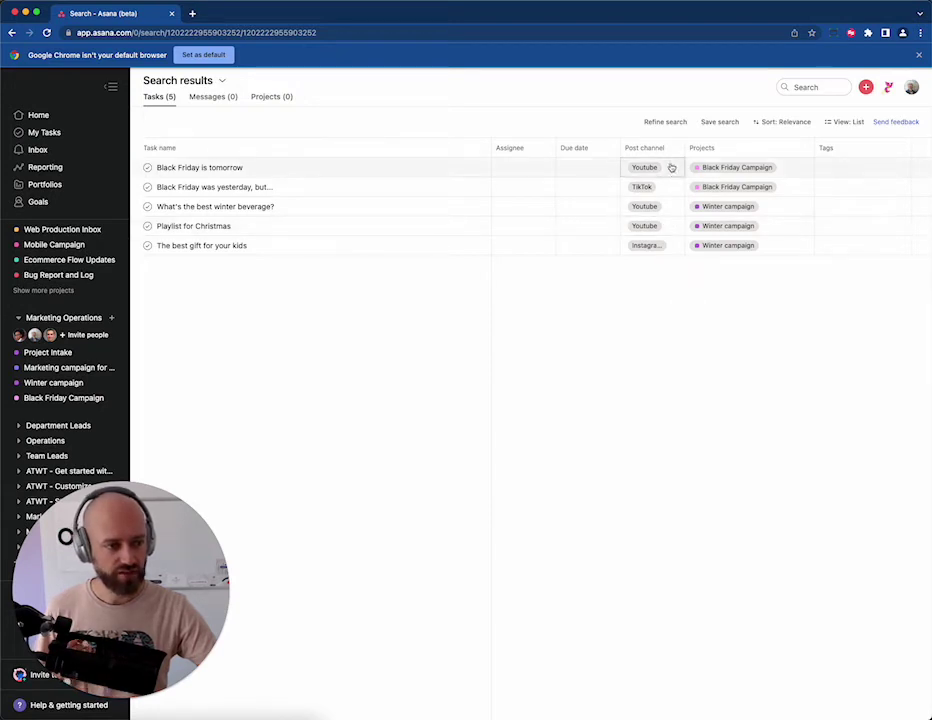
Step: Refine the search by adding the custom field Post channel(S) as a filter without a value, and run it
left_click(672, 123)
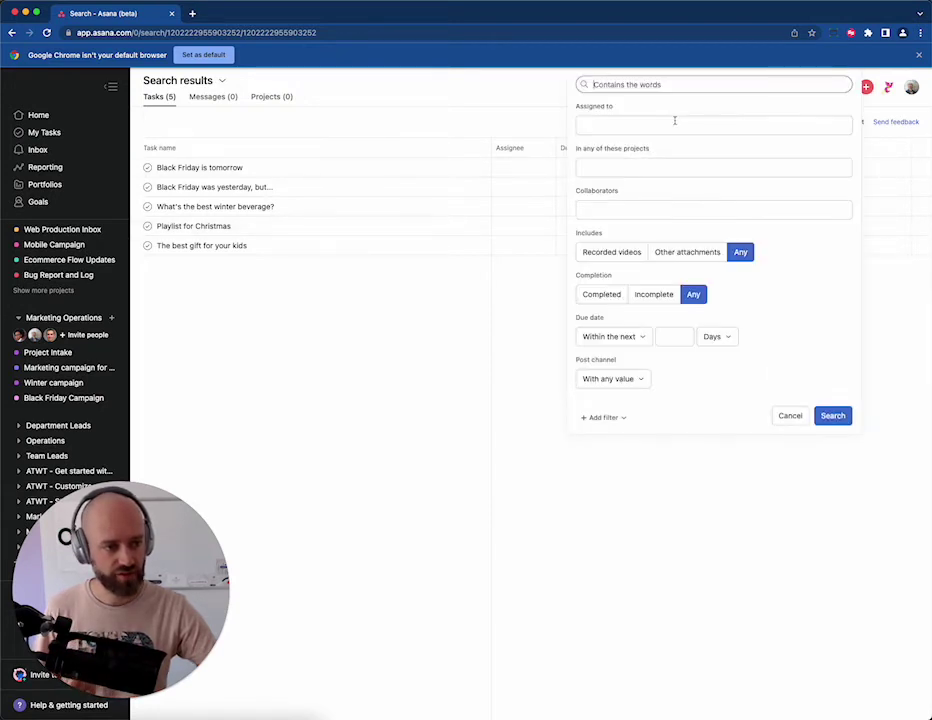
left_click(607, 418)
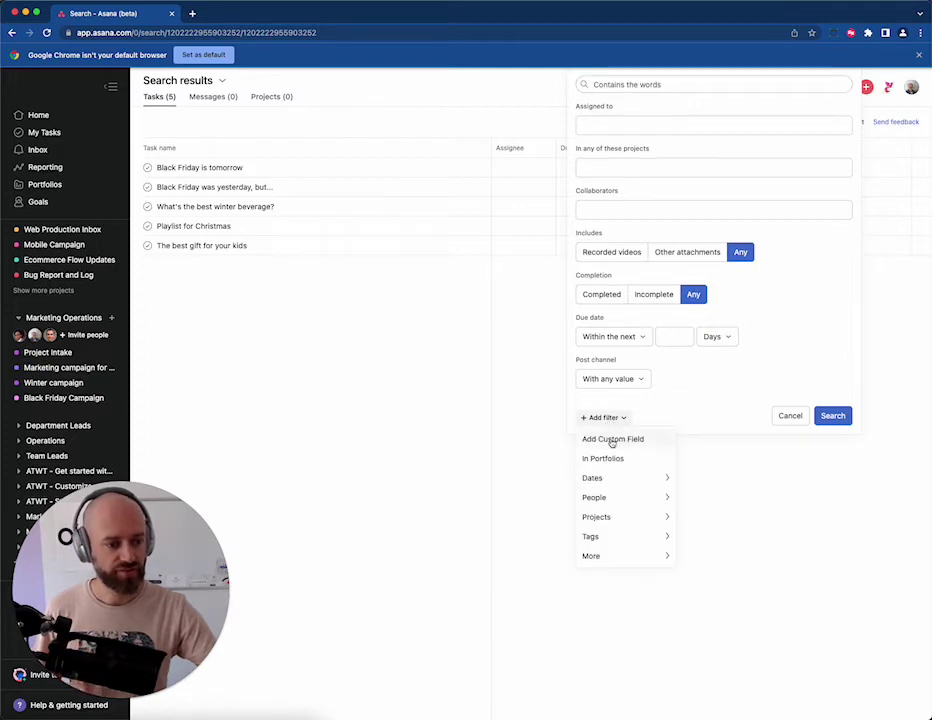
left_click(613, 441)
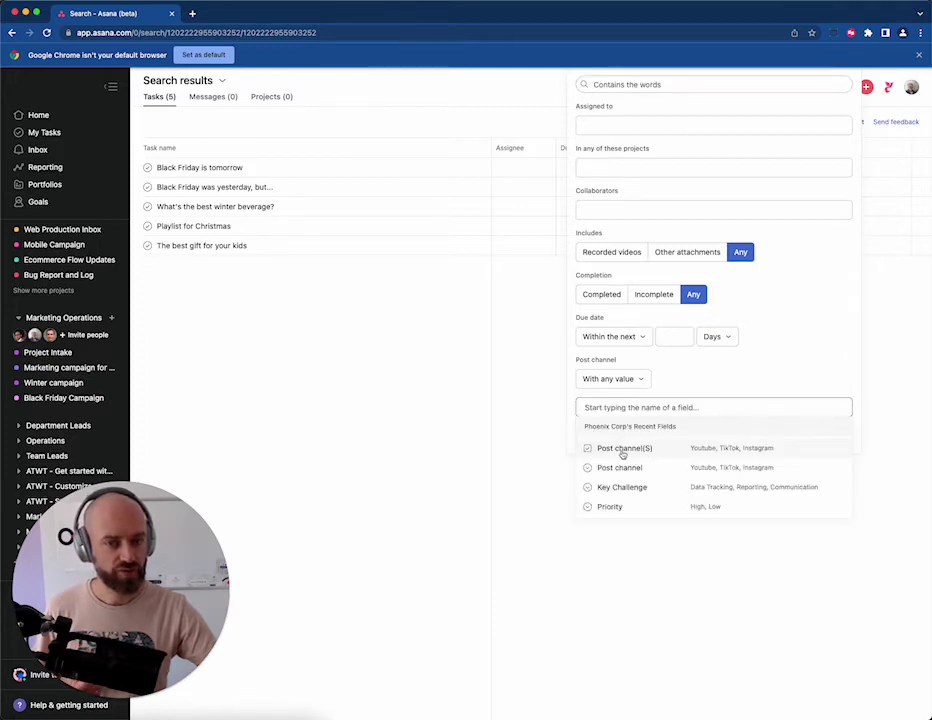
left_click(622, 452)
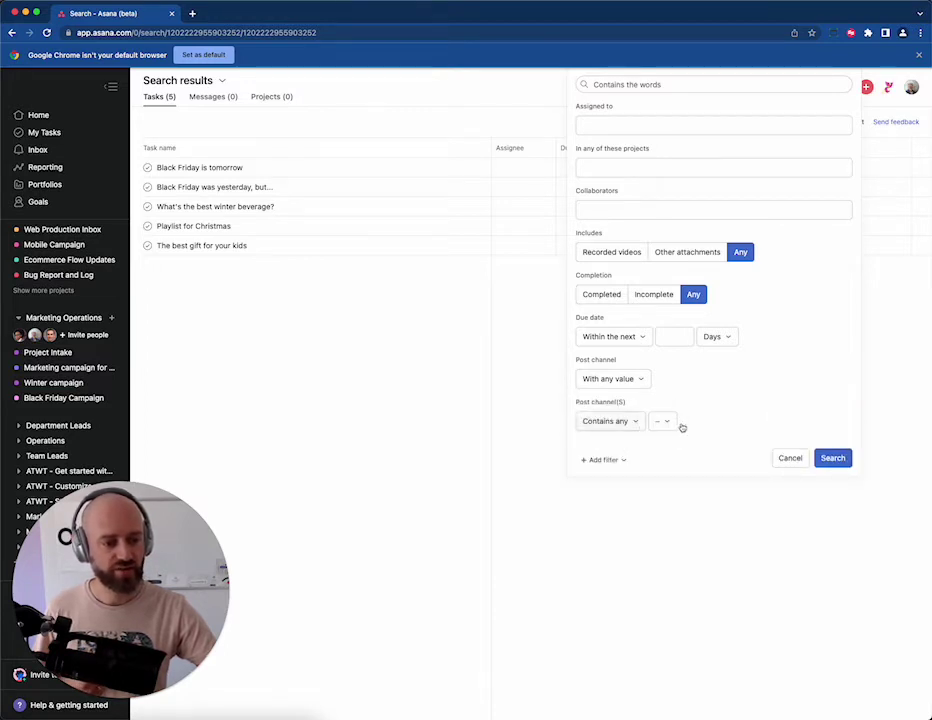
left_click(834, 459)
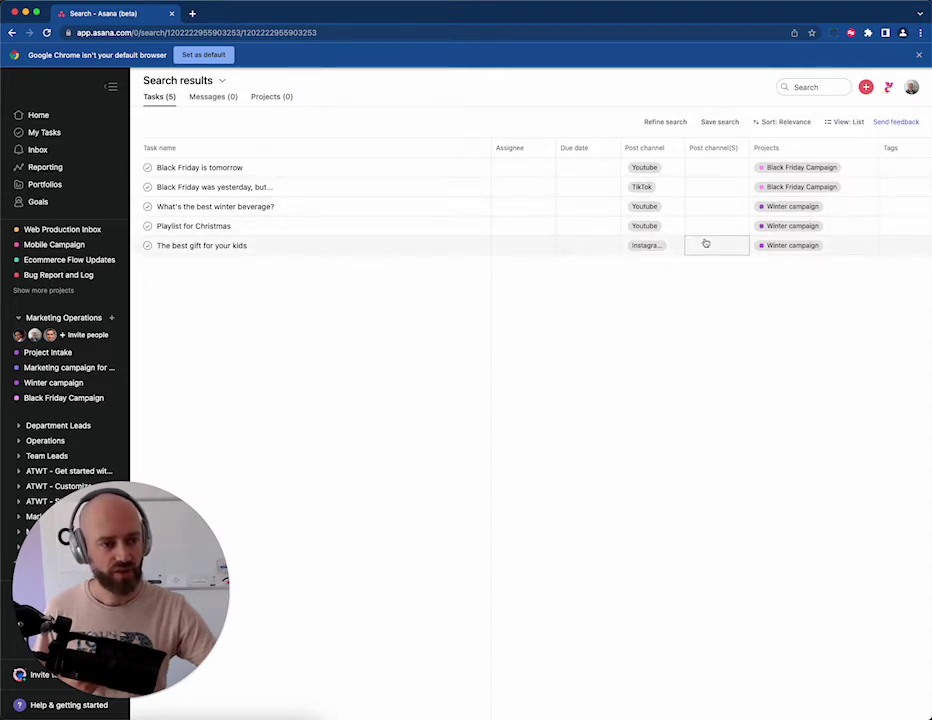
Step: Set Post channel(S) to Youtube for "Black Friday is tomorrow" and to TikTok for "Black Friday was yesterday, but..."
left_click(705, 170)
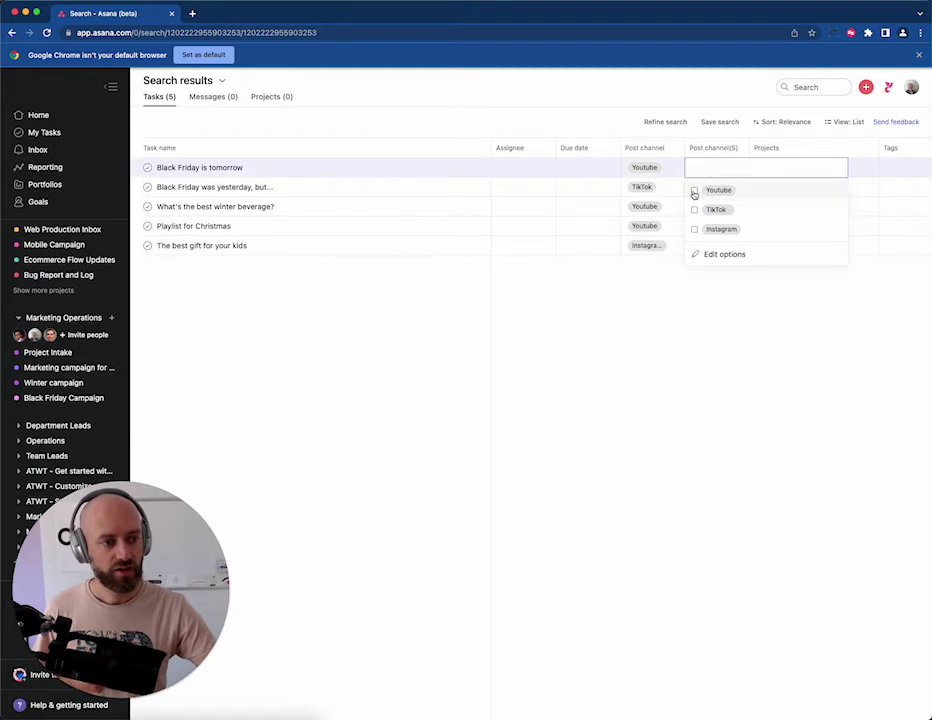
left_click(694, 192)
left_click(685, 302)
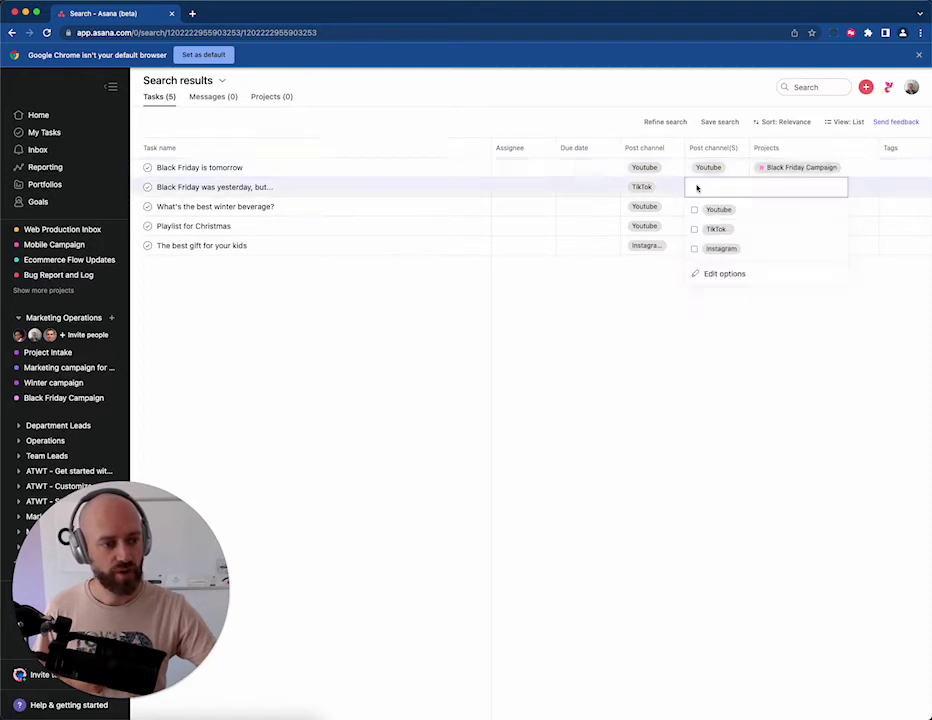
left_click(697, 228)
left_click(691, 320)
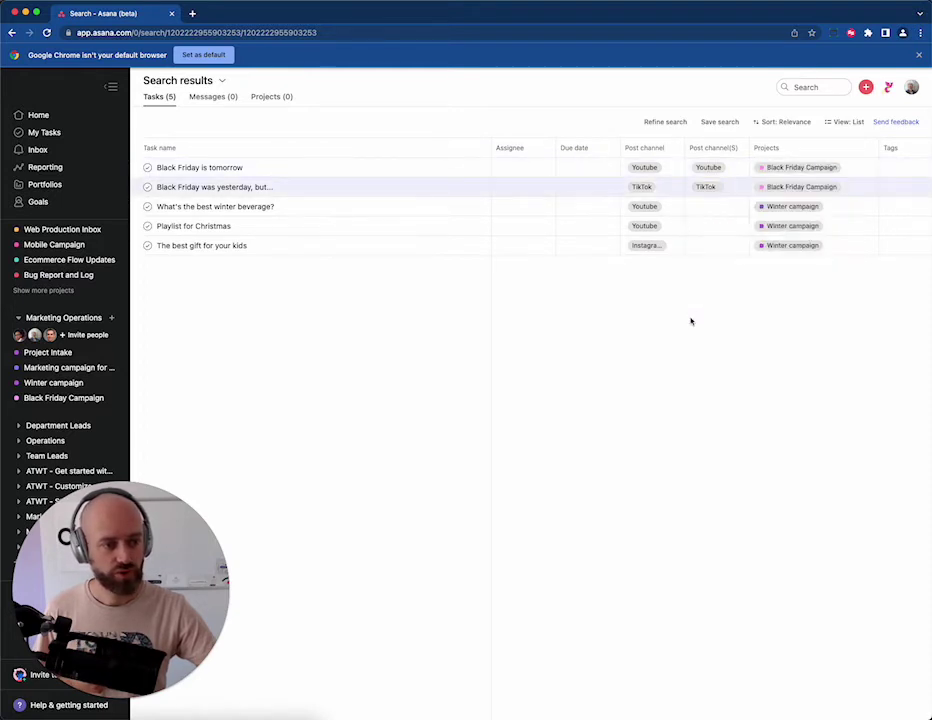
Step: Clear the Post channel(S) values from the two Black Friday tasks in the search results
left_click(716, 187)
left_click(693, 227)
left_click(707, 168)
left_click(707, 168)
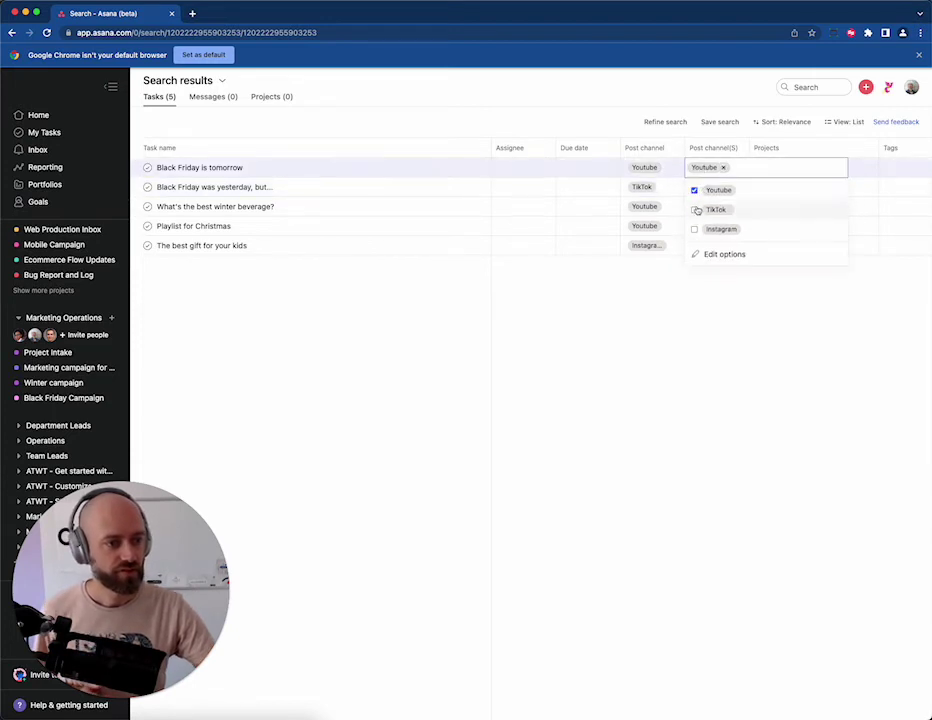
left_click(702, 190)
left_click(667, 336)
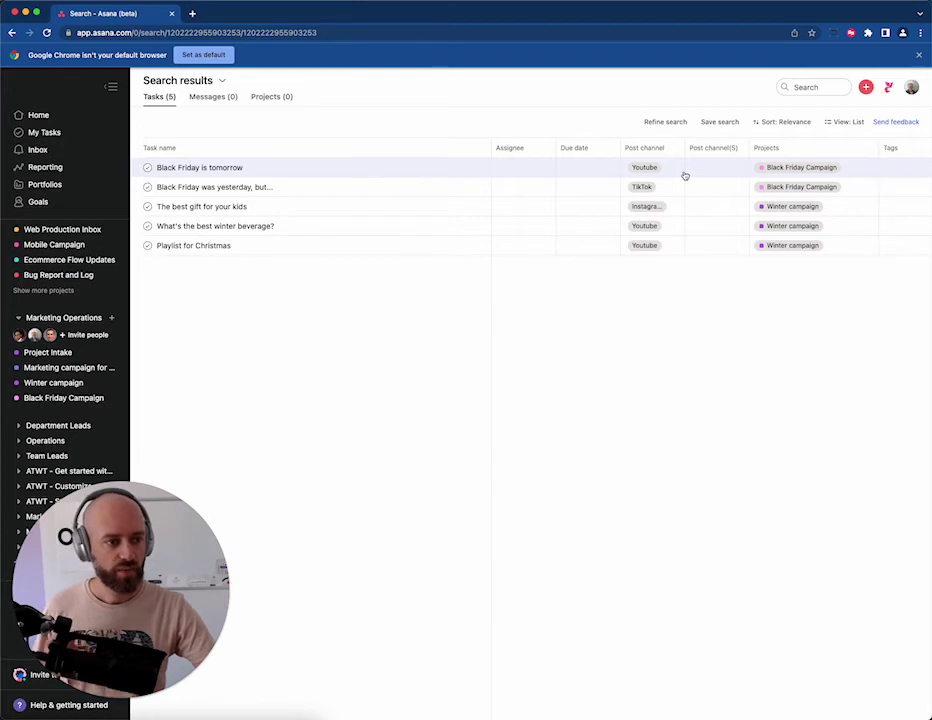
Step: Refine the search so that Post channel contains any of Youtube, and run it
left_click(678, 124)
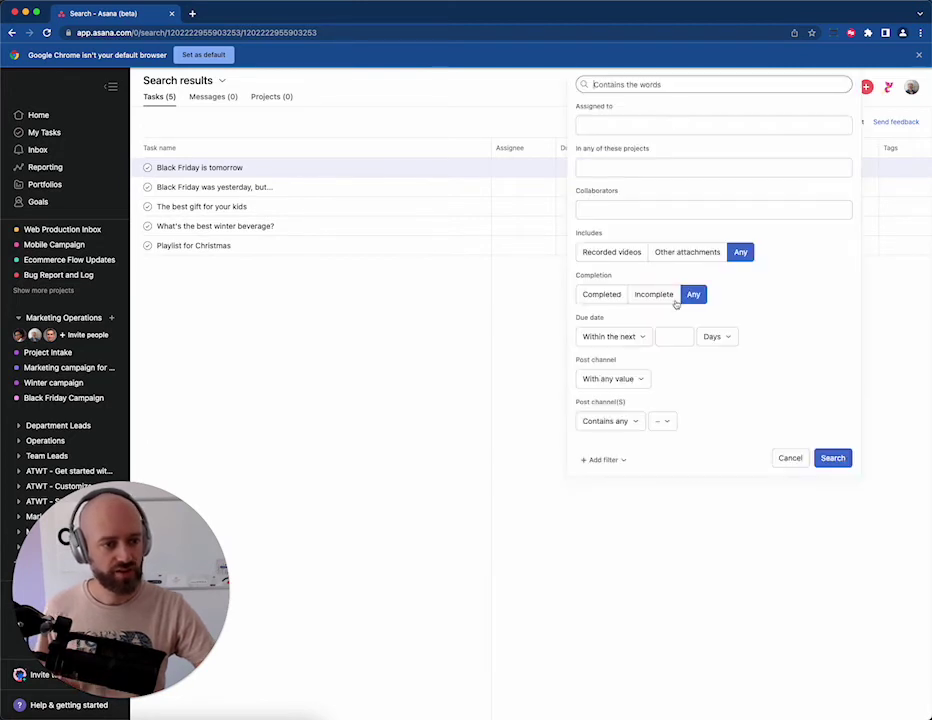
left_click(622, 383)
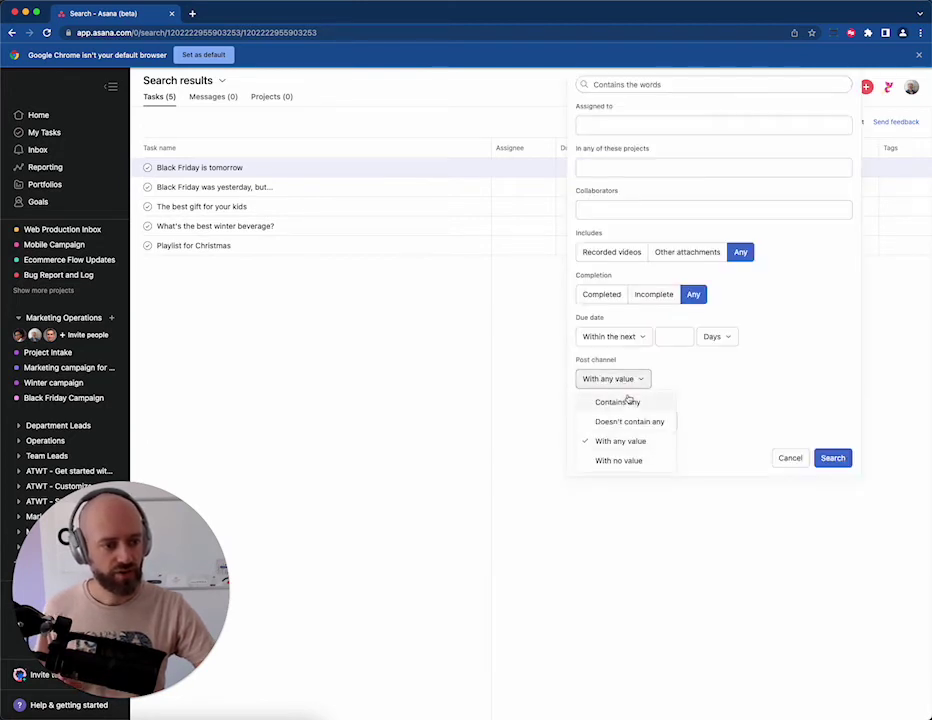
left_click(639, 407)
left_click(660, 379)
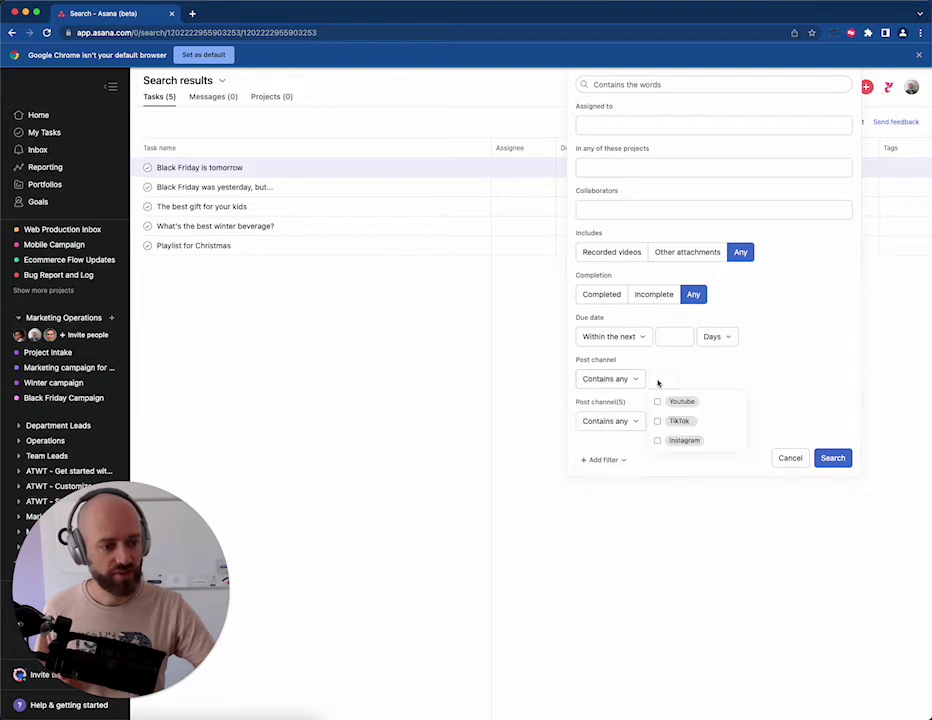
left_click(657, 401)
left_click(832, 458)
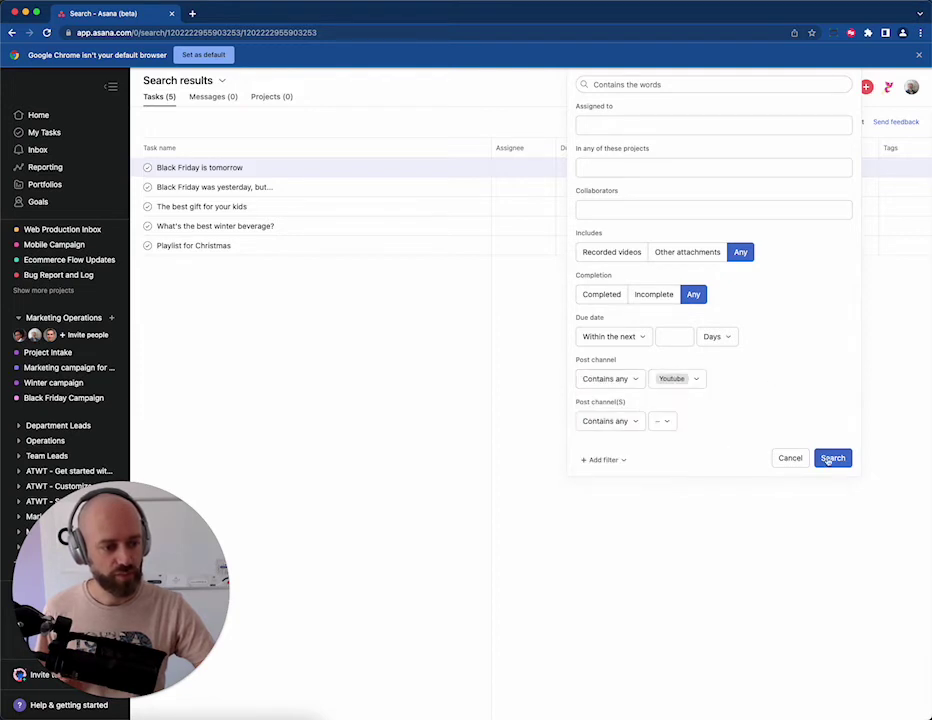
left_click(832, 458)
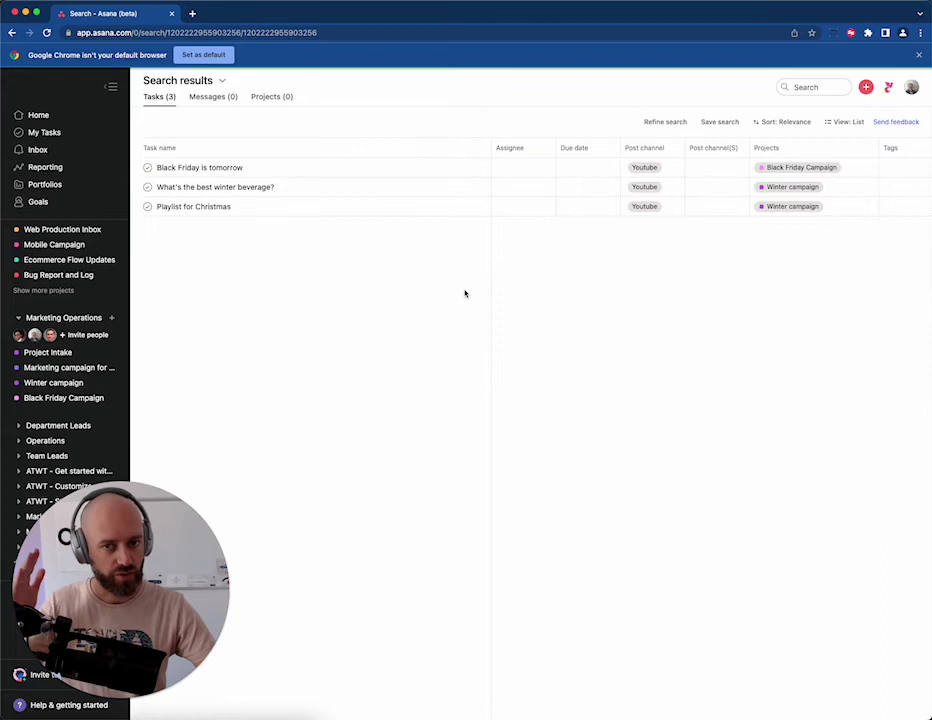
Step: Select all tasks in the Youtube results and set their Post channel(S) to Youtube in bulk
left_click_drag(177, 168, 335, 231)
left_click(713, 167)
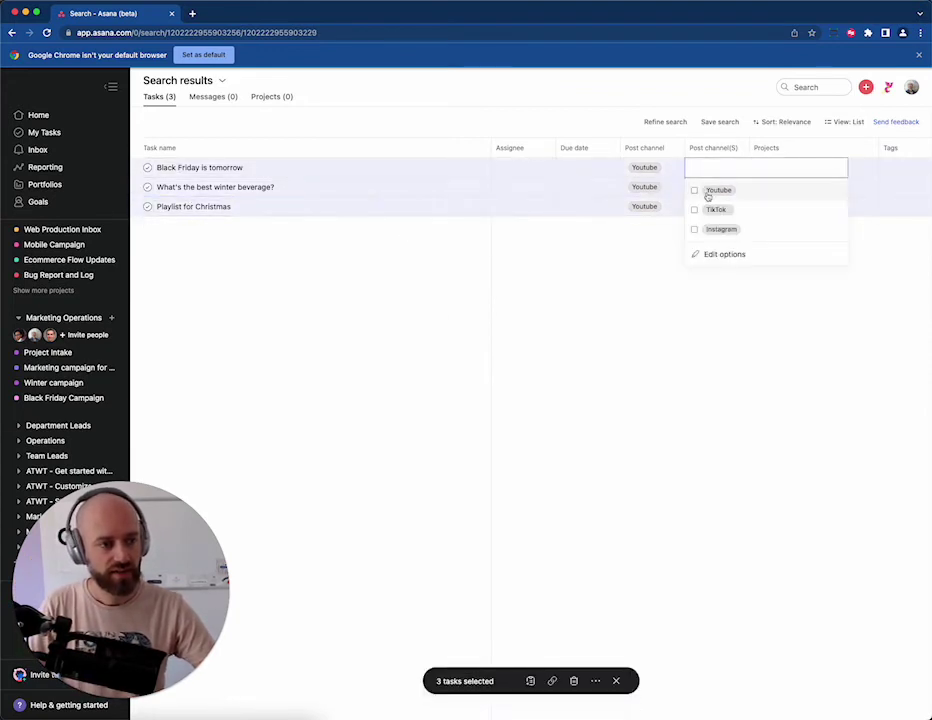
left_click(695, 192)
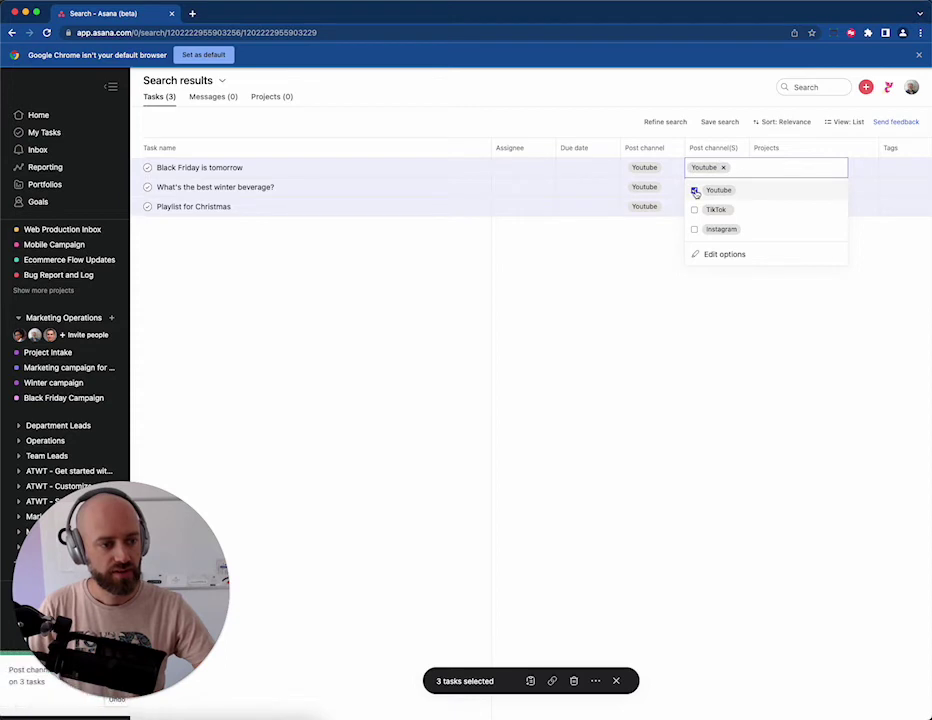
left_click(674, 124)
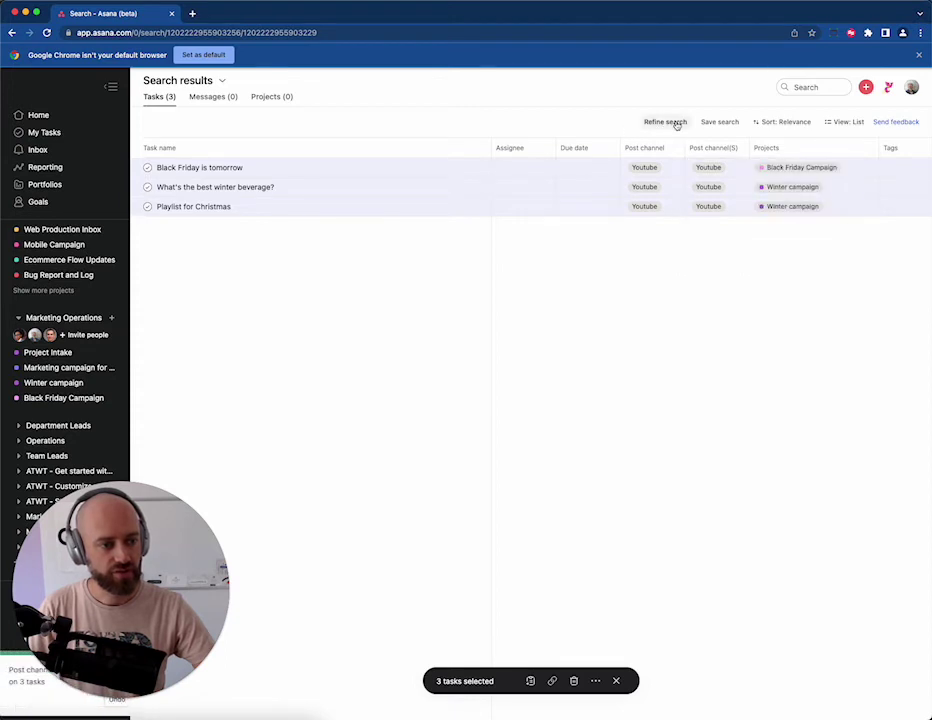
Step: Refine the search by replacing Youtube with TikTok in the Post channel filter, and run it
left_click(674, 124)
left_click(674, 380)
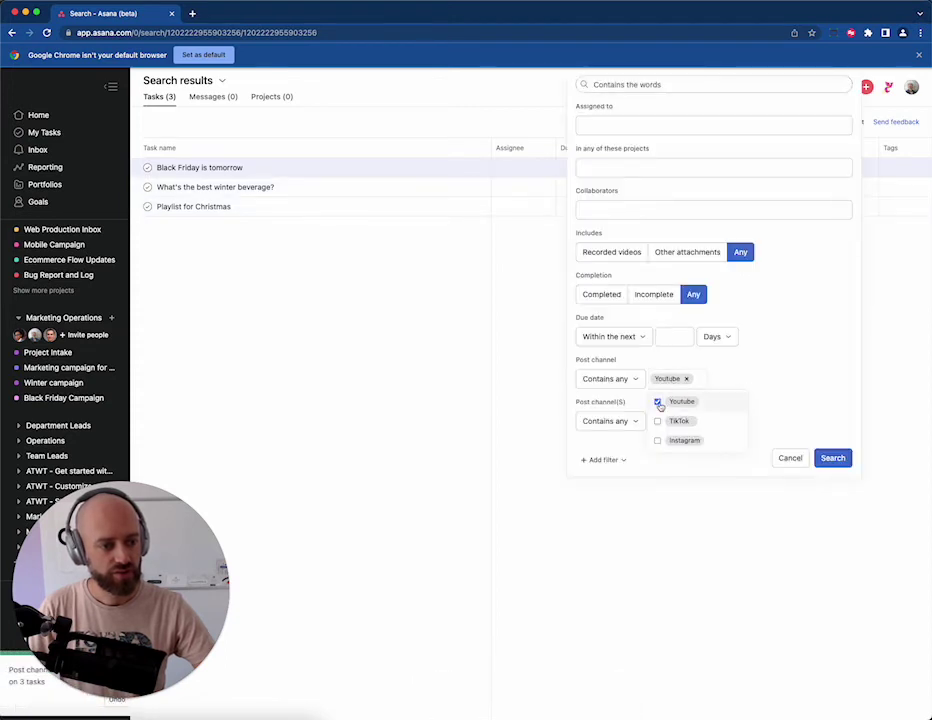
left_click(657, 401)
left_click(657, 421)
left_click(834, 458)
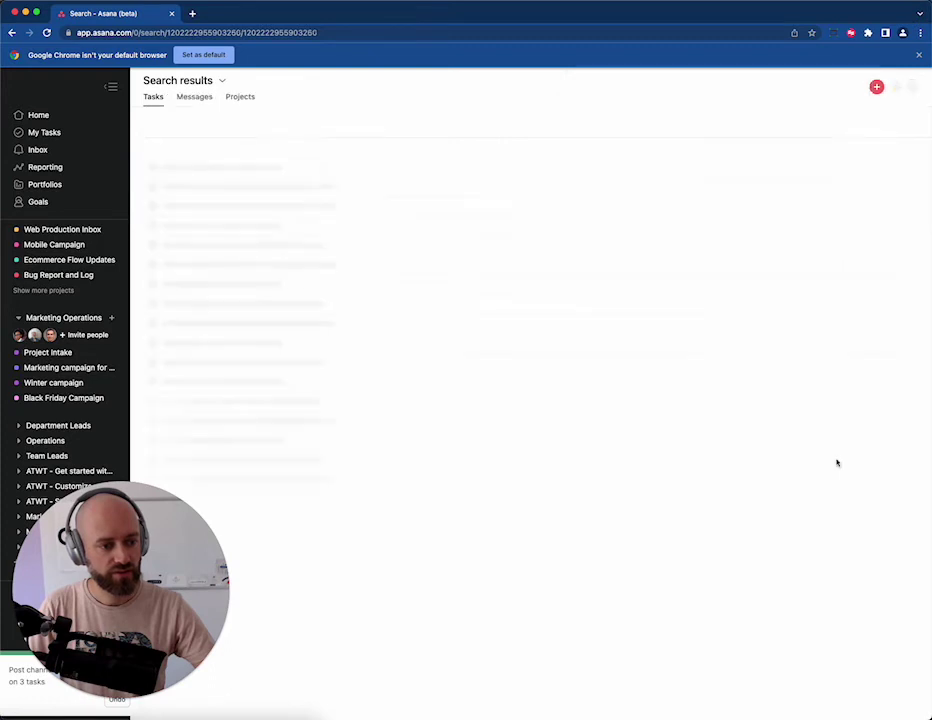
Step: Set Post channel(S) to TikTok for the task "Black Friday was yesterday, but..."
left_click(717, 169)
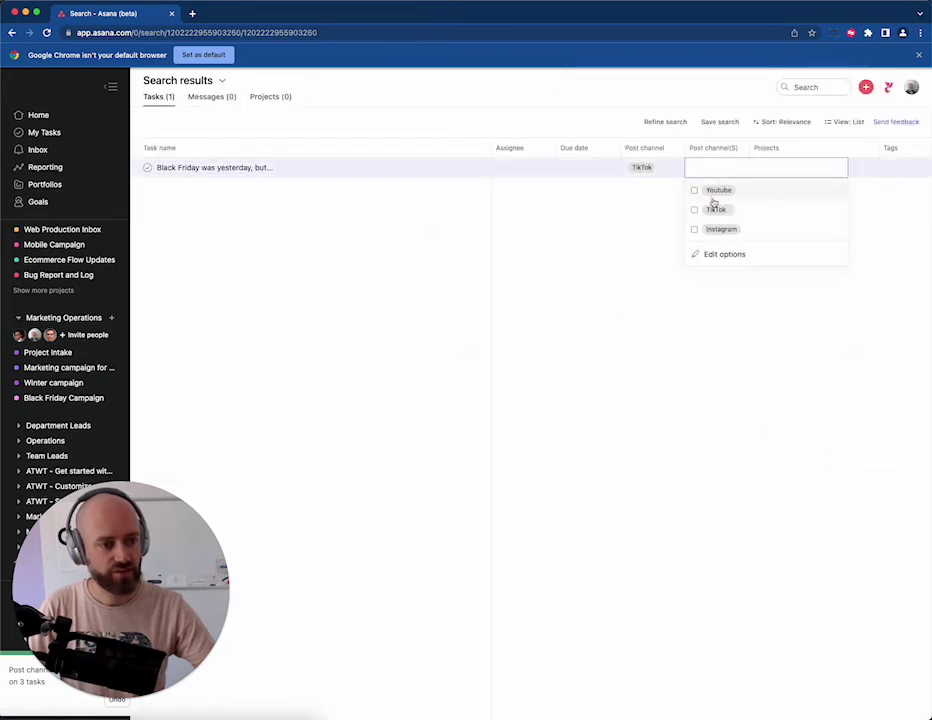
left_click(694, 209)
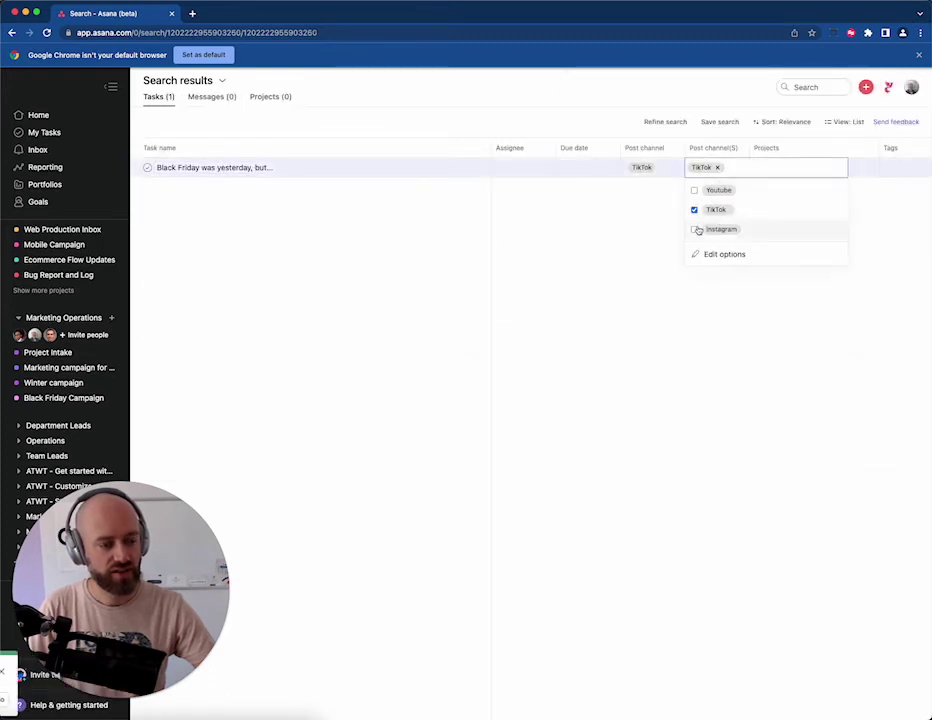
left_click(618, 242)
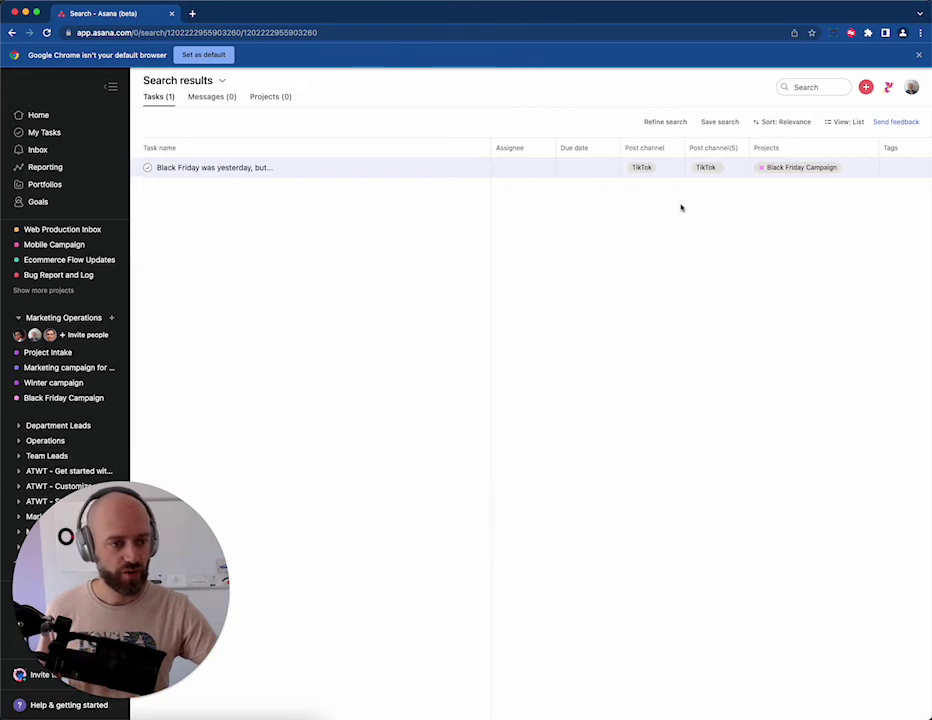
Step: Search again for Post channel with any value and set Post channel(S) to Instagram for "The best gift for your kids"
left_click(665, 122)
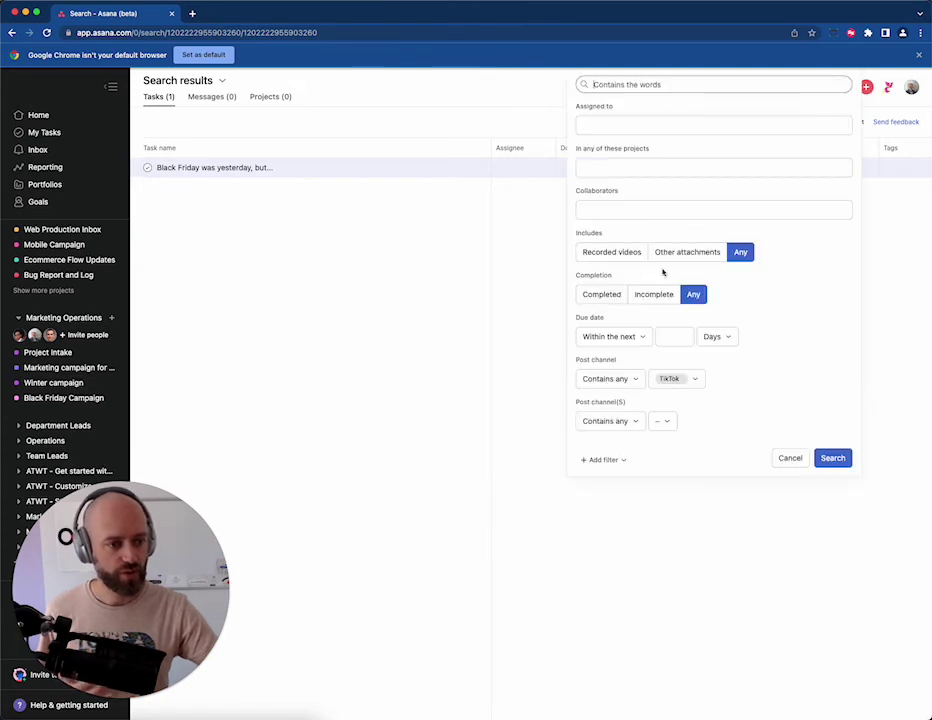
left_click(630, 379)
left_click(620, 439)
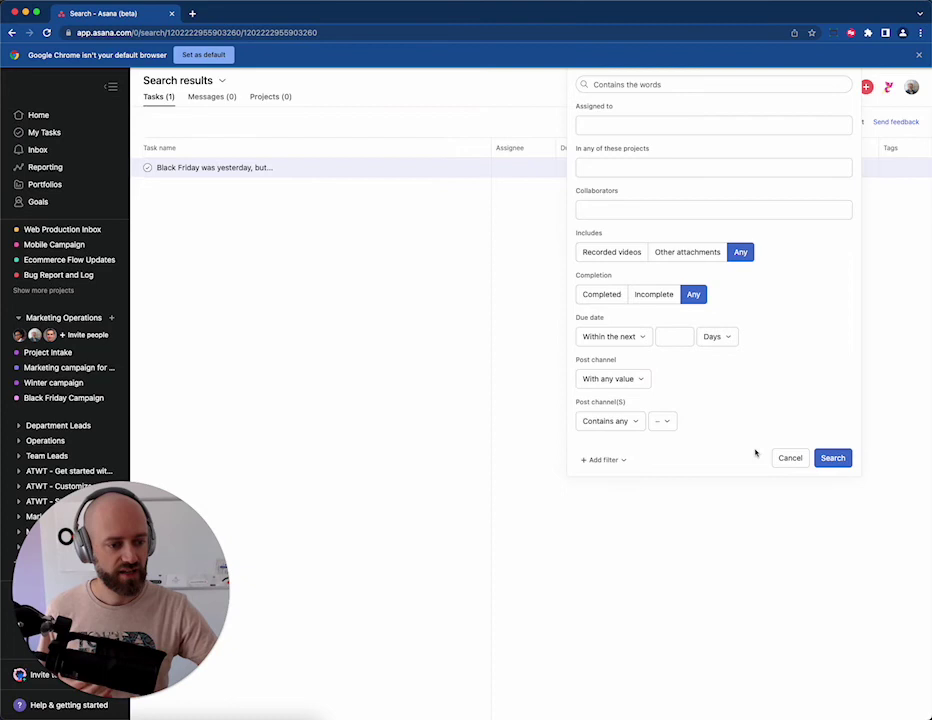
left_click(828, 457)
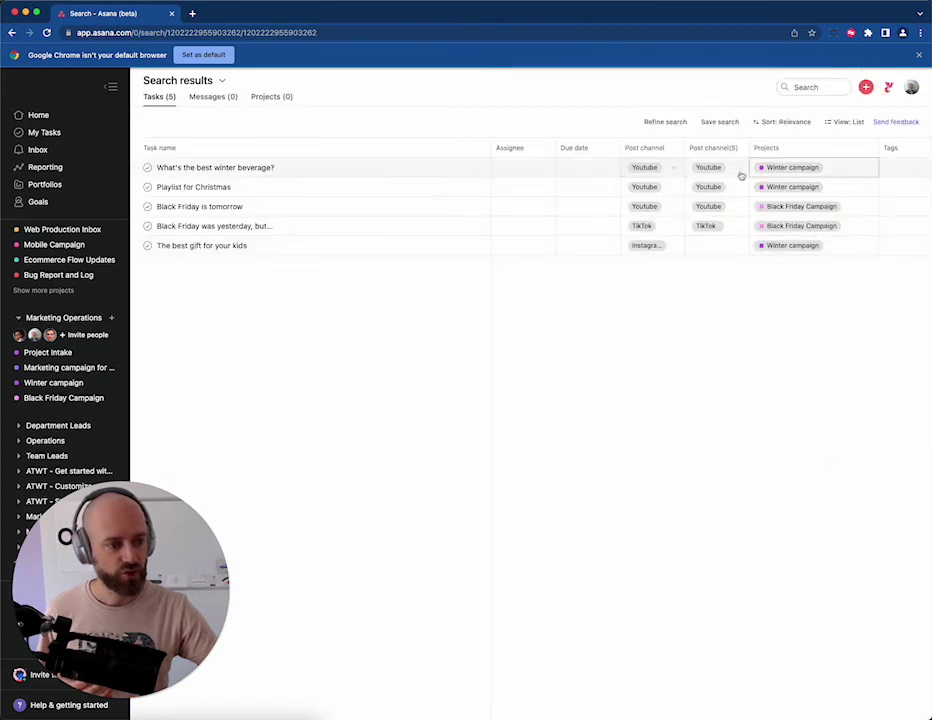
left_click(714, 247)
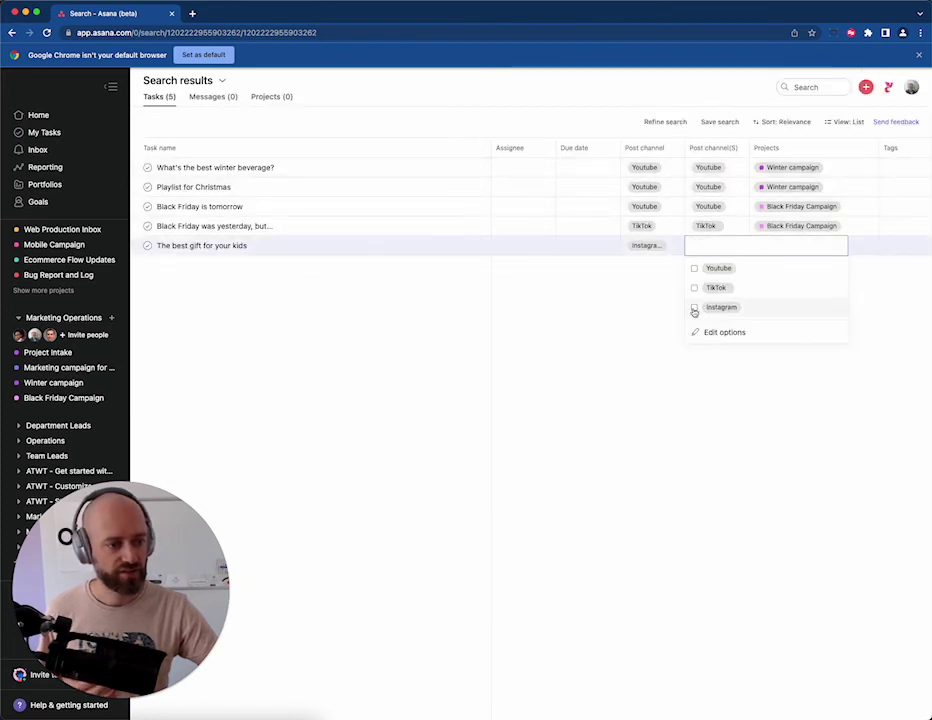
left_click(694, 308)
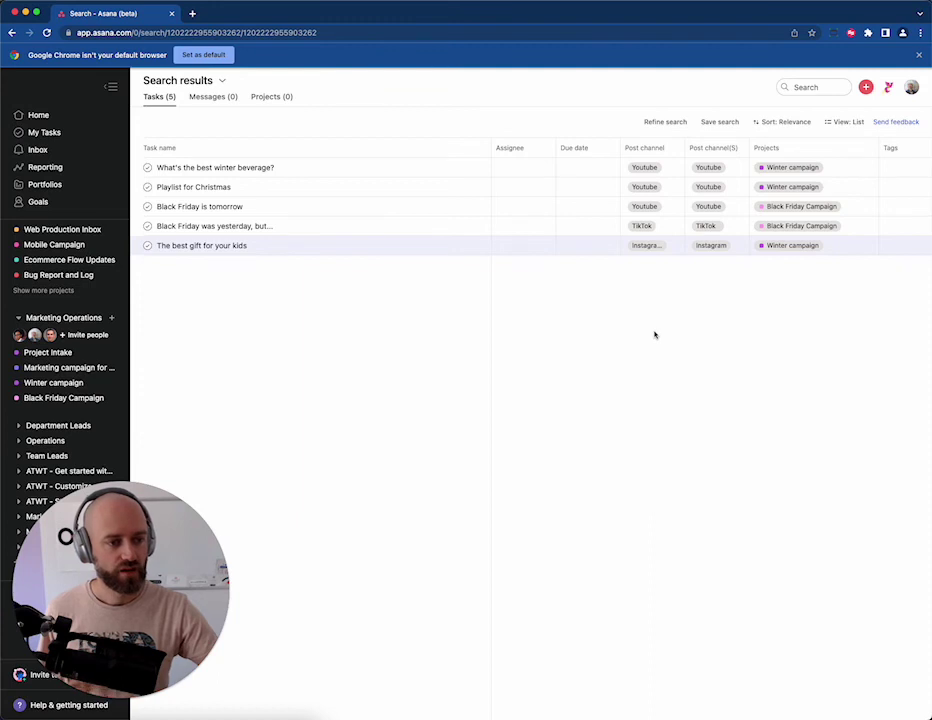
Step: Open the Winter campaign project and remove the old Post channel field from it
left_click(72, 386)
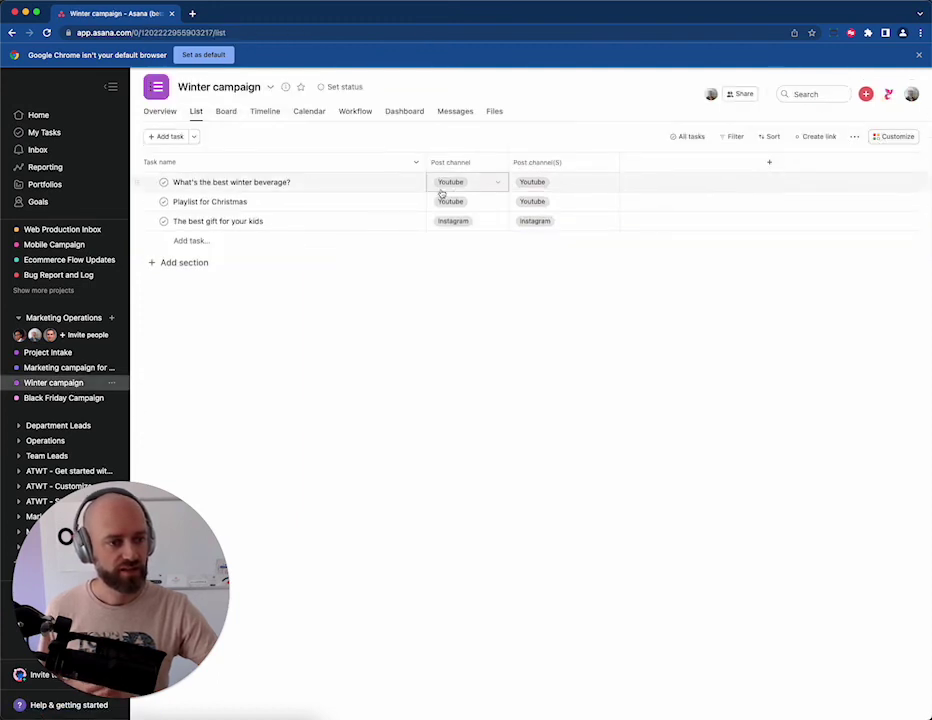
left_click(498, 163)
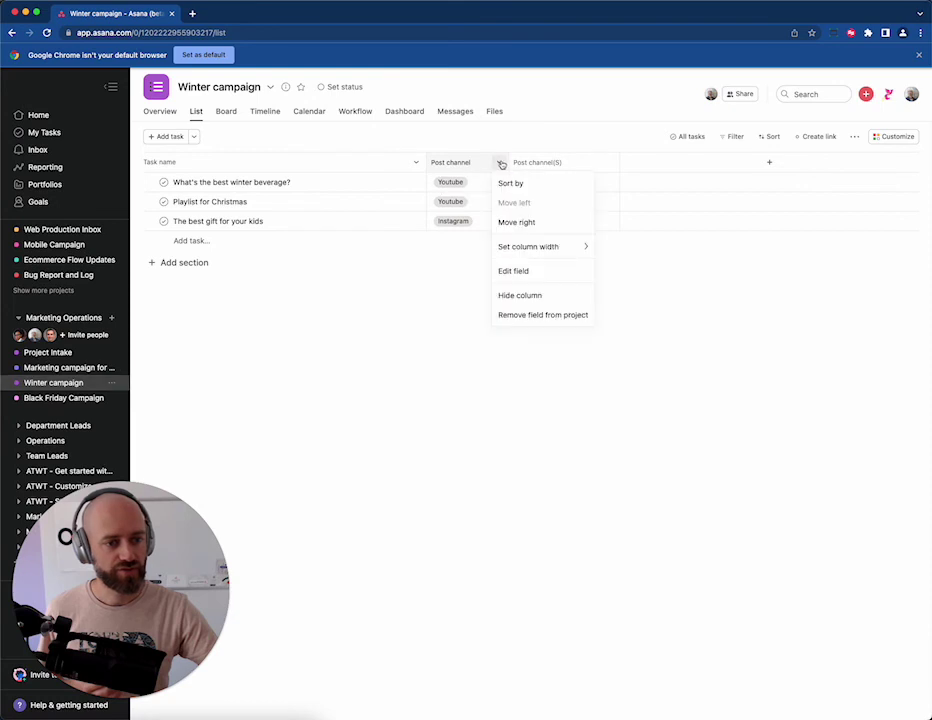
left_click(546, 316)
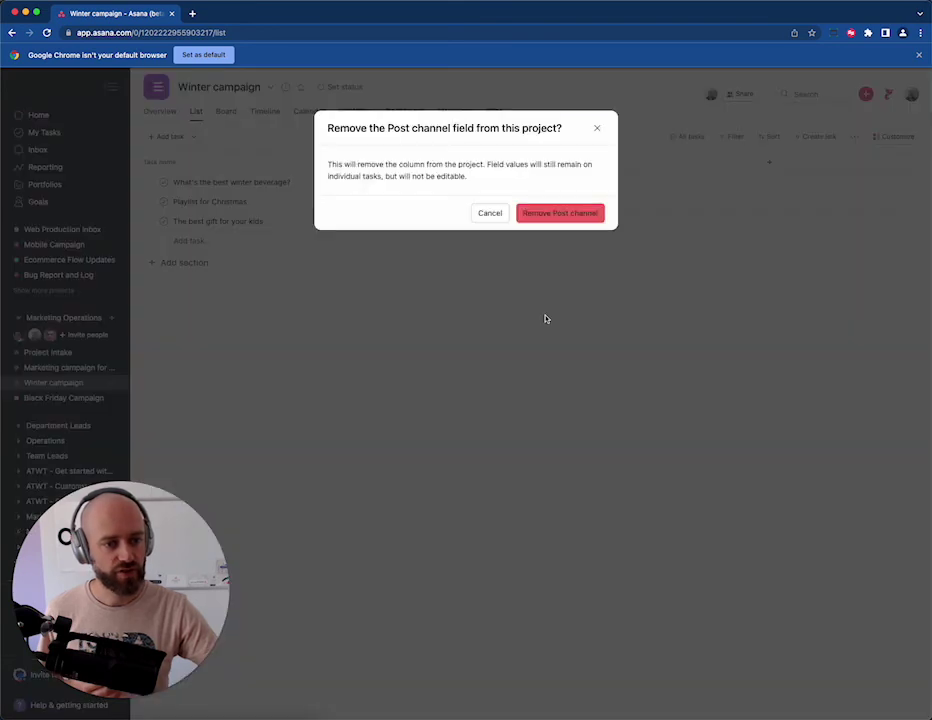
left_click(556, 214)
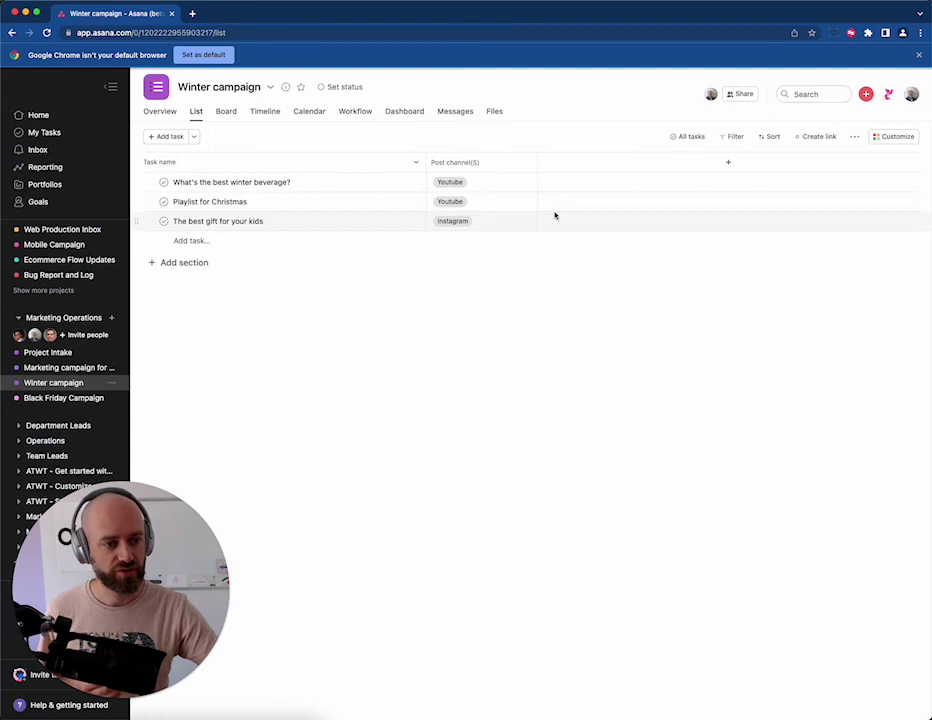